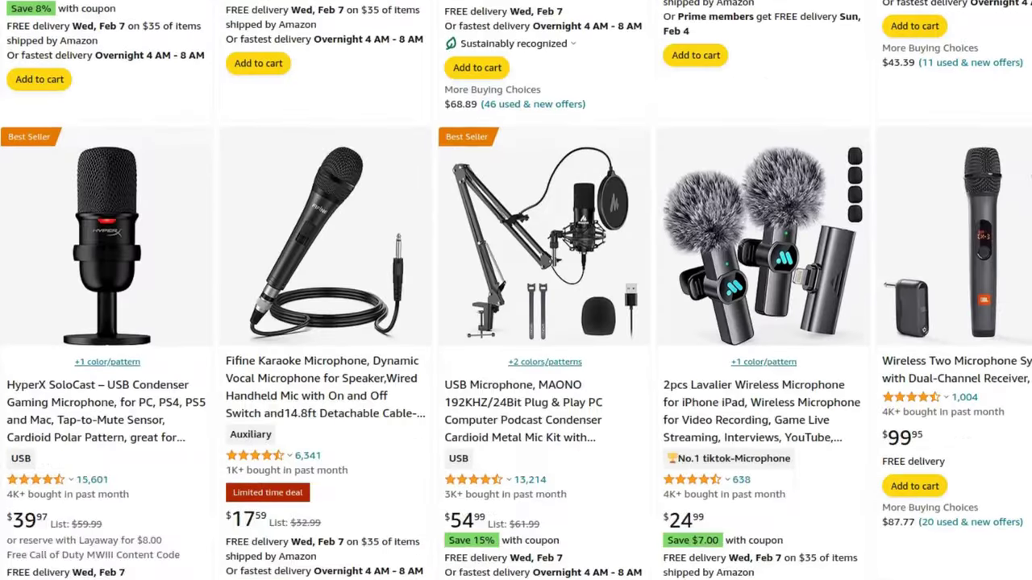
Step: Scroll the Amazon microphone results down to the HyperX QuadCast and FIFINE listings
scroll(516, 290, "down", 10)
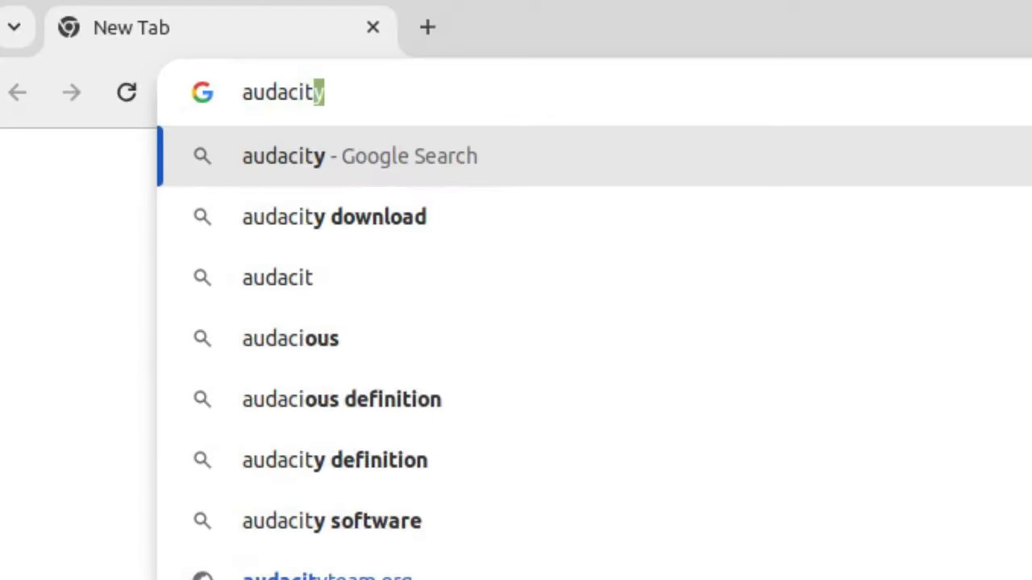
Step: Load audacityteam.org and go to the Audacity Downloads page
type("yteam.org")
key("Return")
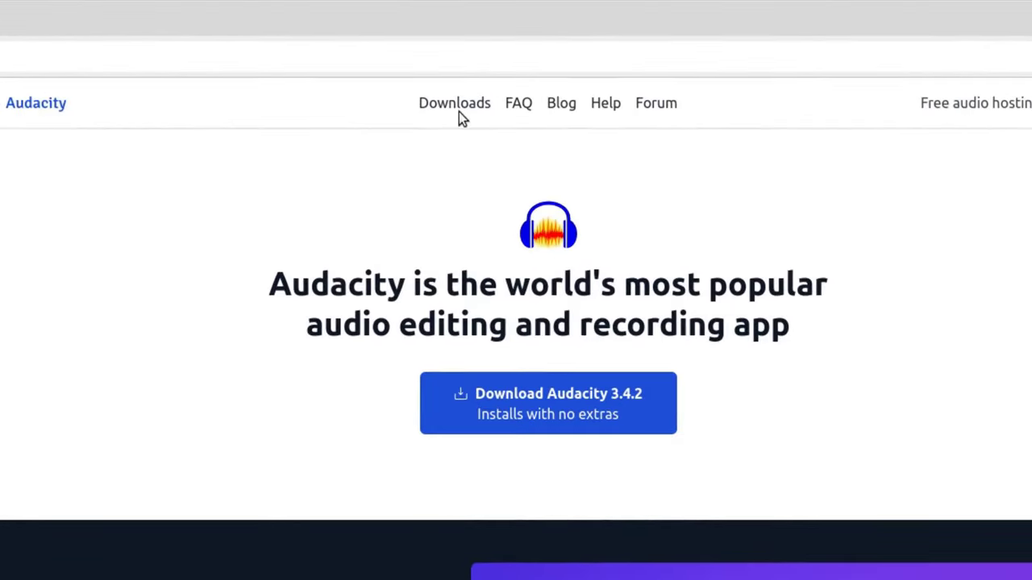
left_click(461, 102)
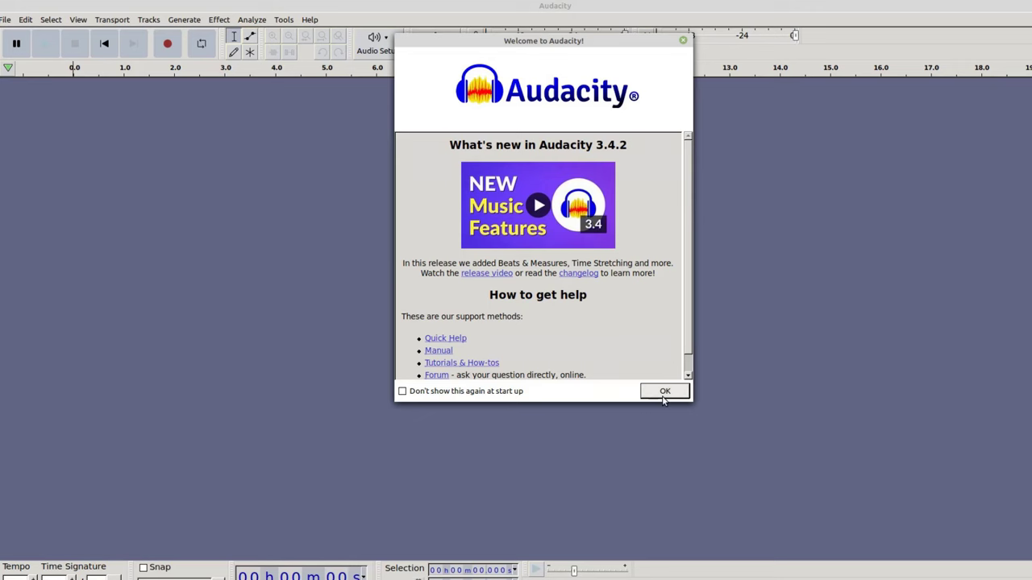
Step: Dismiss the welcome dialog, record a short voice clip and play it back
left_click(663, 395)
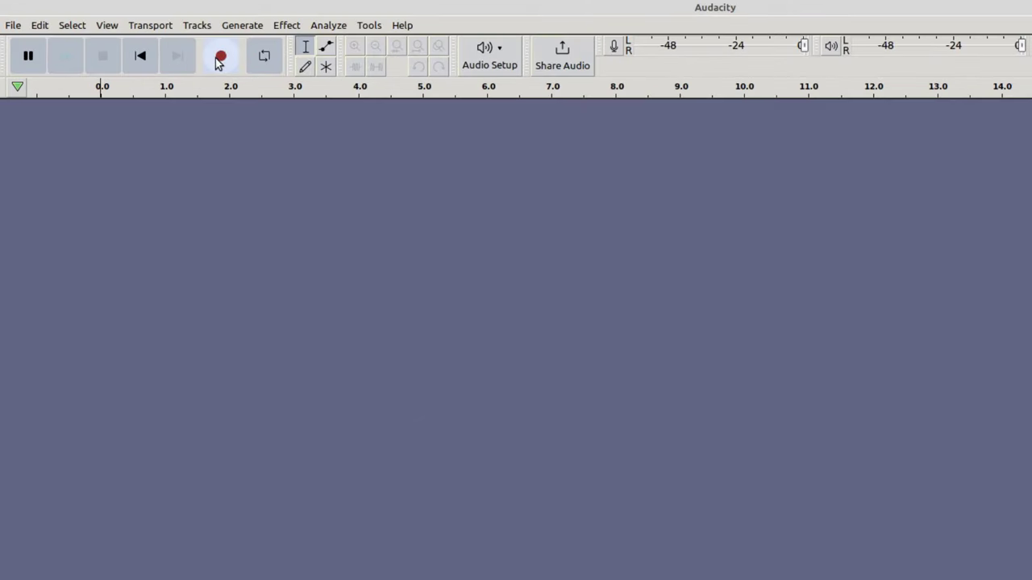
left_click(167, 43)
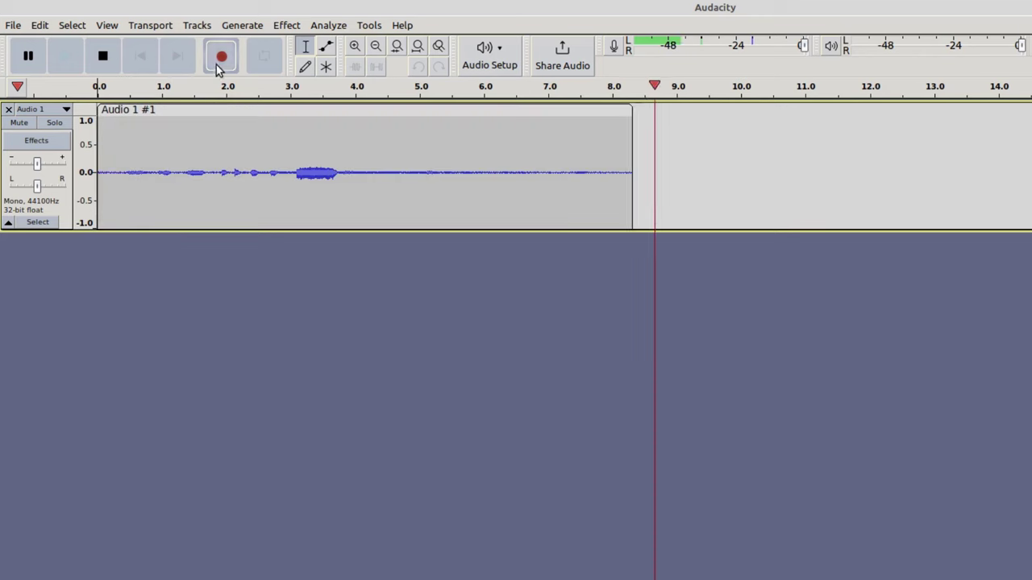
left_click(103, 55)
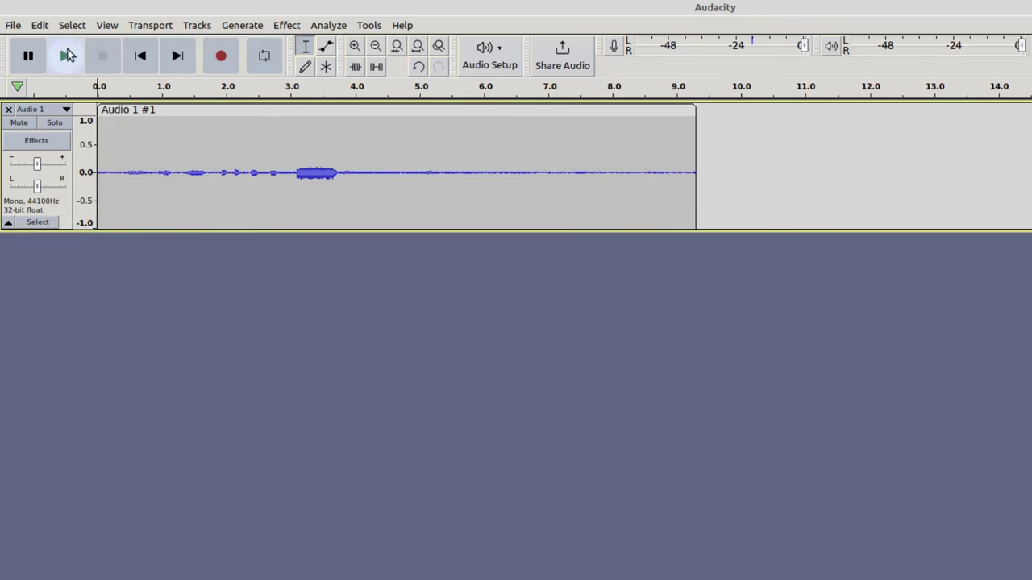
left_click(63, 54)
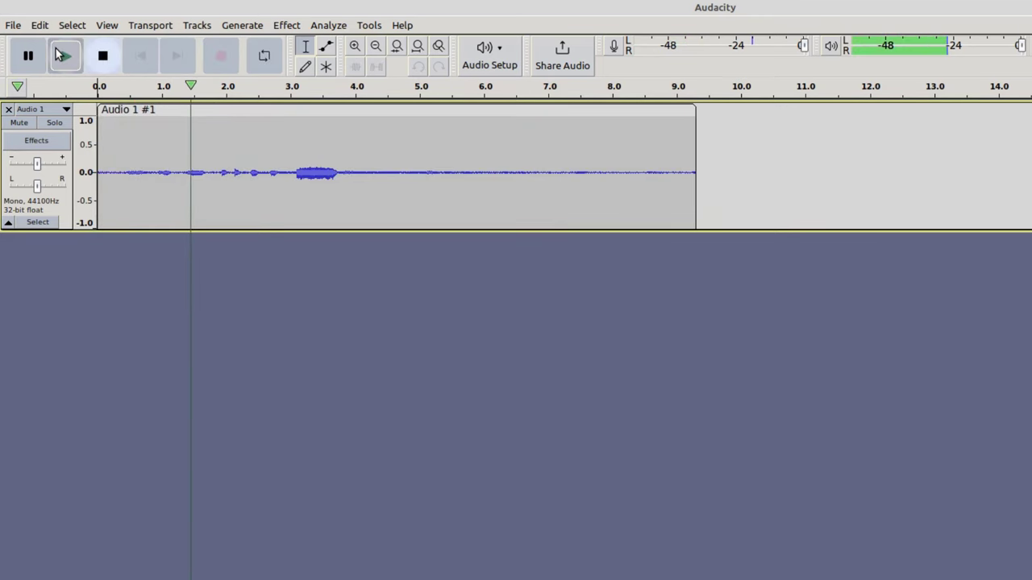
left_click(276, 153)
Step: Delete the 3.0–3.8 s and 4.9–6.6 s stretches from the recording
left_click_drag(290, 153, 340, 158)
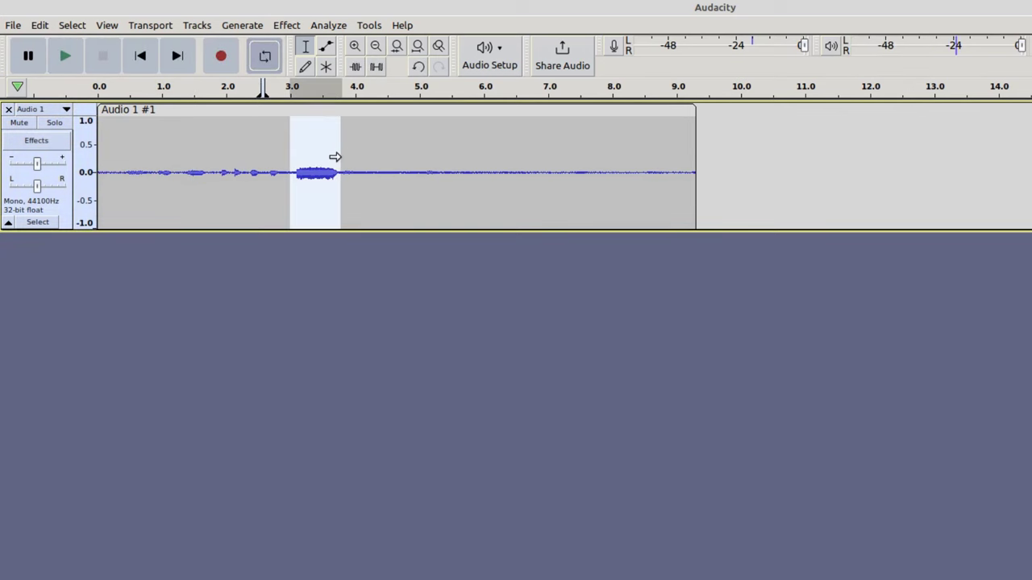
key("Delete")
left_click_drag(412, 150, 519, 137)
key("Delete")
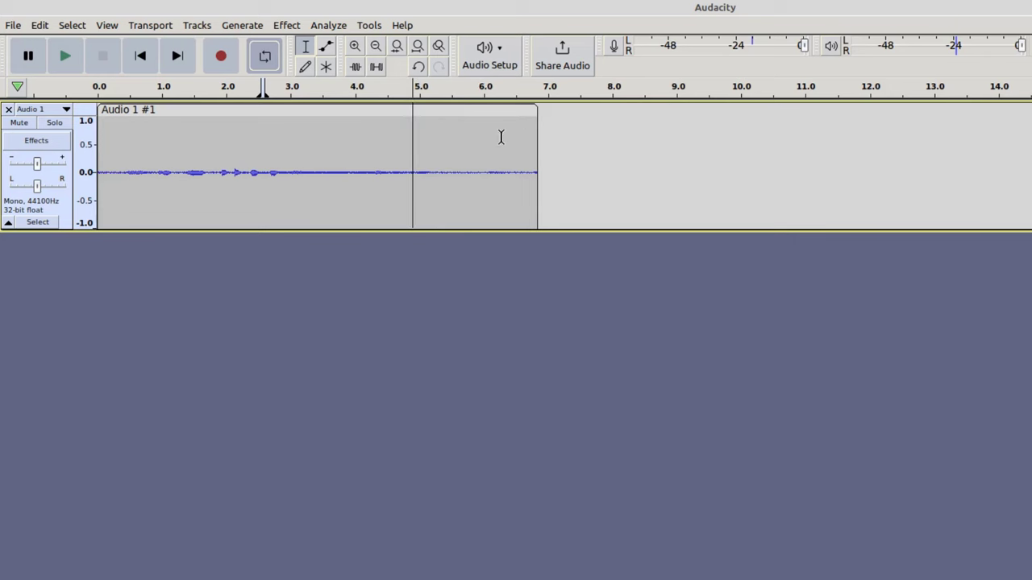
Step: Start exporting the audio with File > Export Audio as MP3 Files
left_click(287, 25)
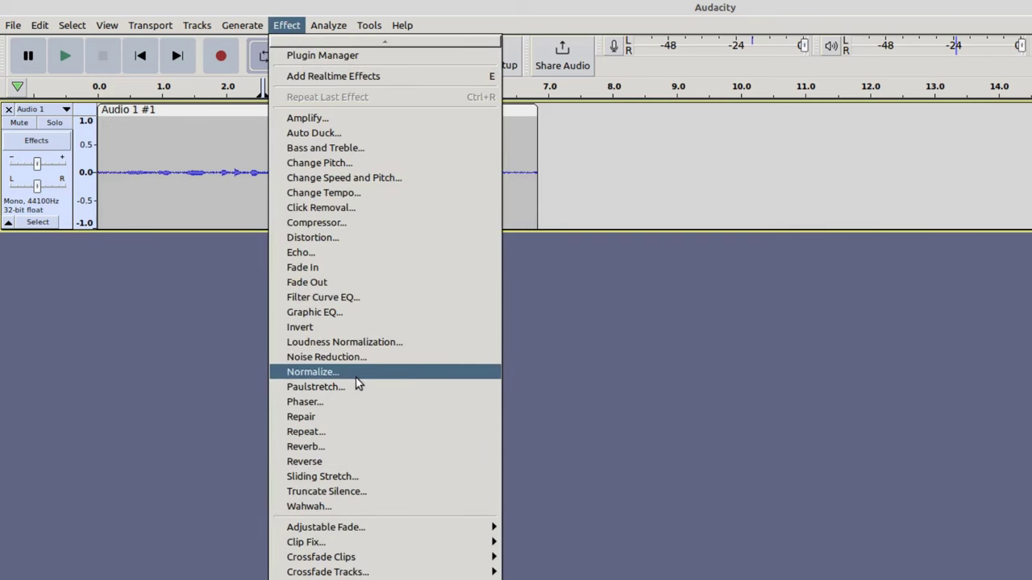
left_click(13, 25)
mouse_move(172, 113)
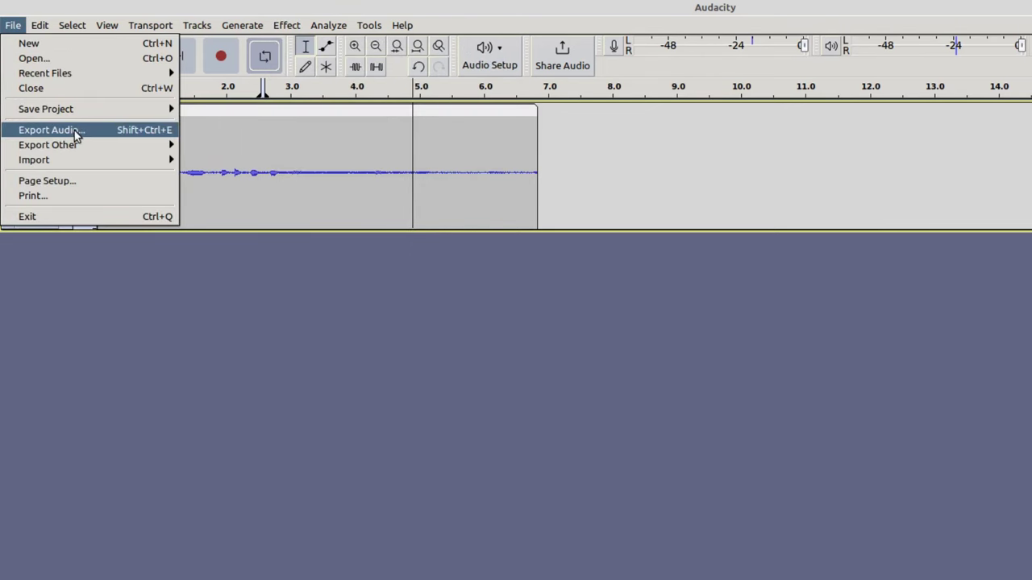
left_click(76, 131)
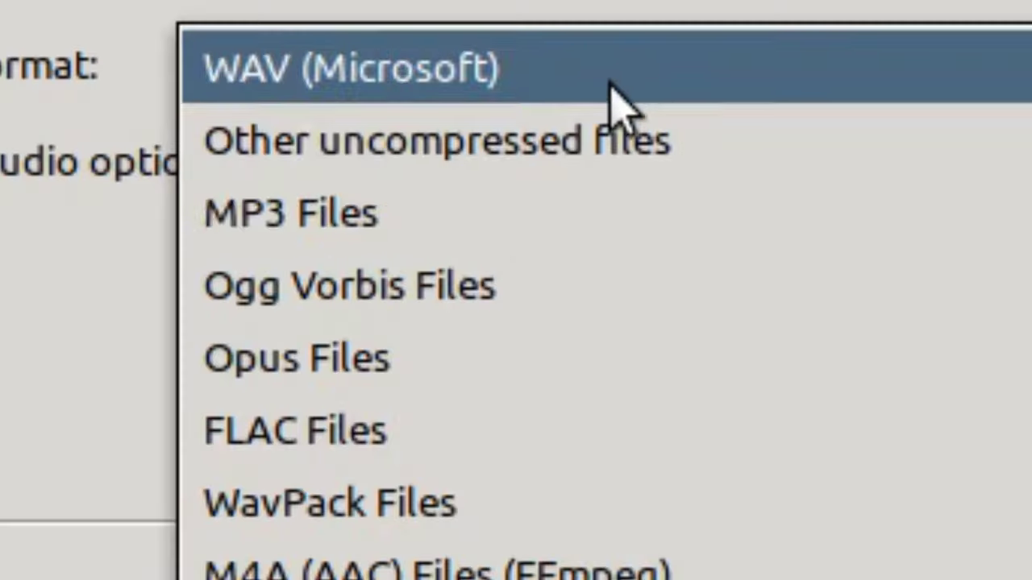
left_click(516, 210)
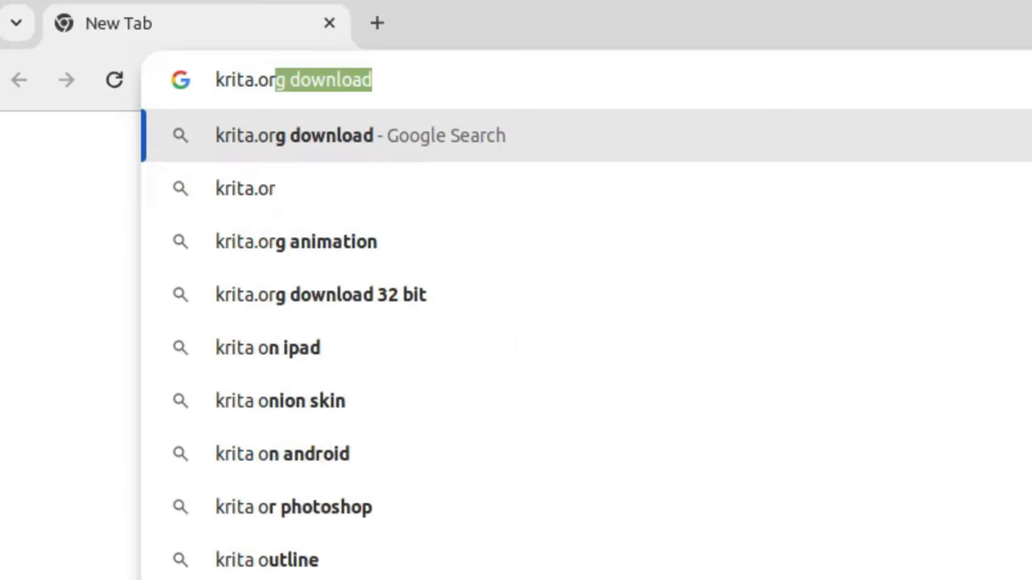
Step: Load krita.org and download the Krita 5.2.2 Linux 64-bit AppImage
type("g")
key("Return")
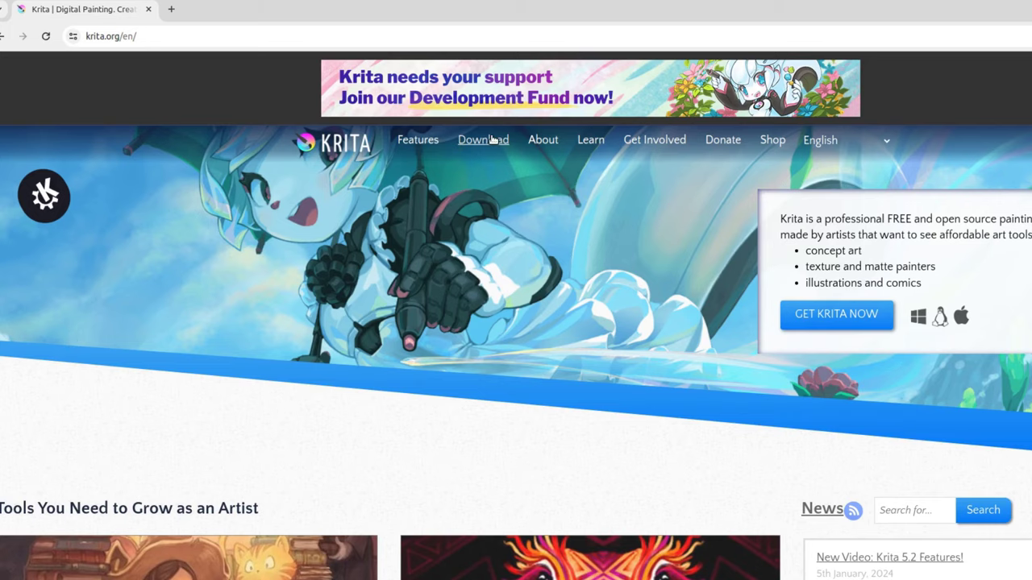
left_click(493, 140)
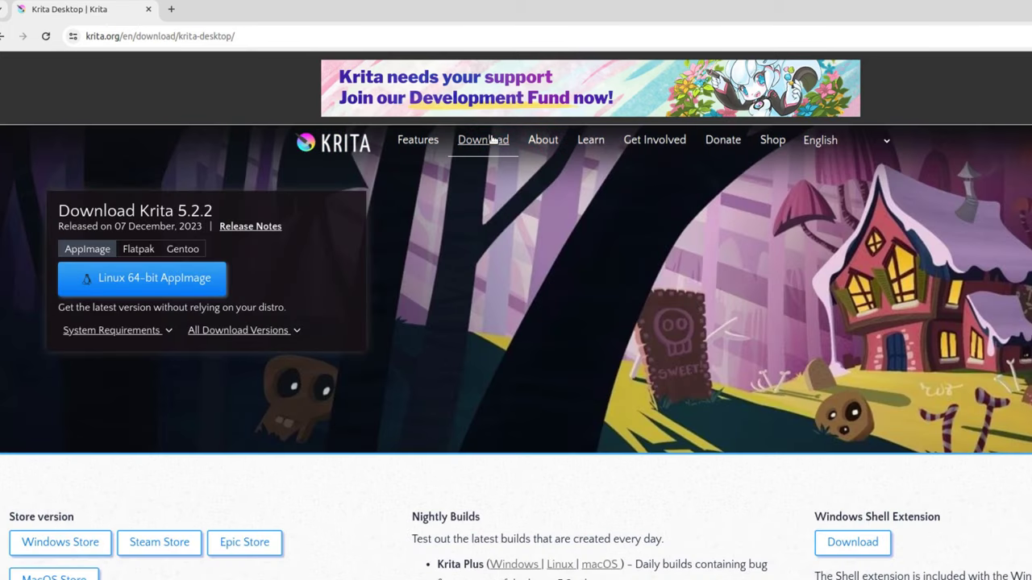
left_click(185, 282)
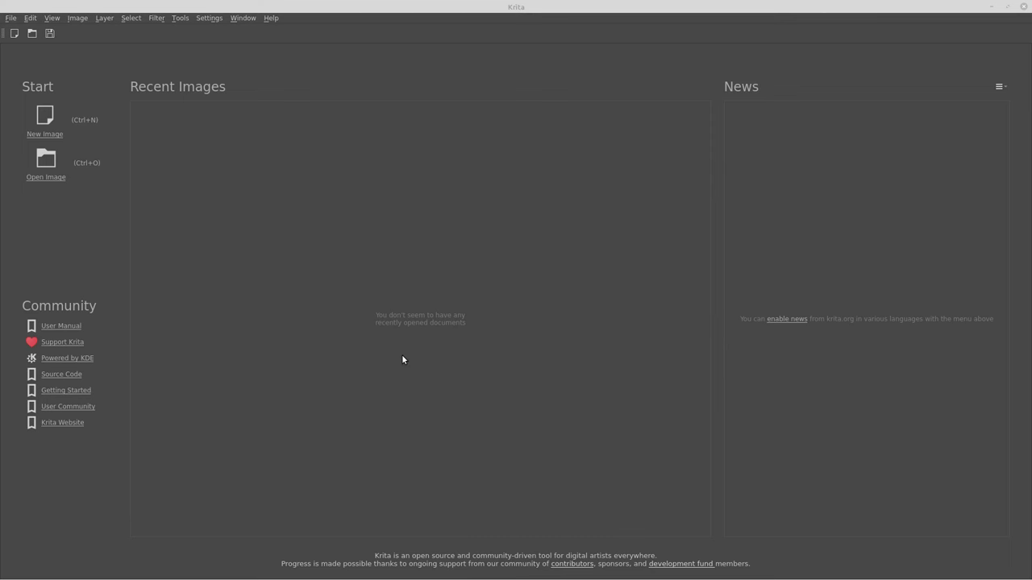
Step: Create a new 1920 × 1080 landscape image at 300 ppi
left_click(51, 125)
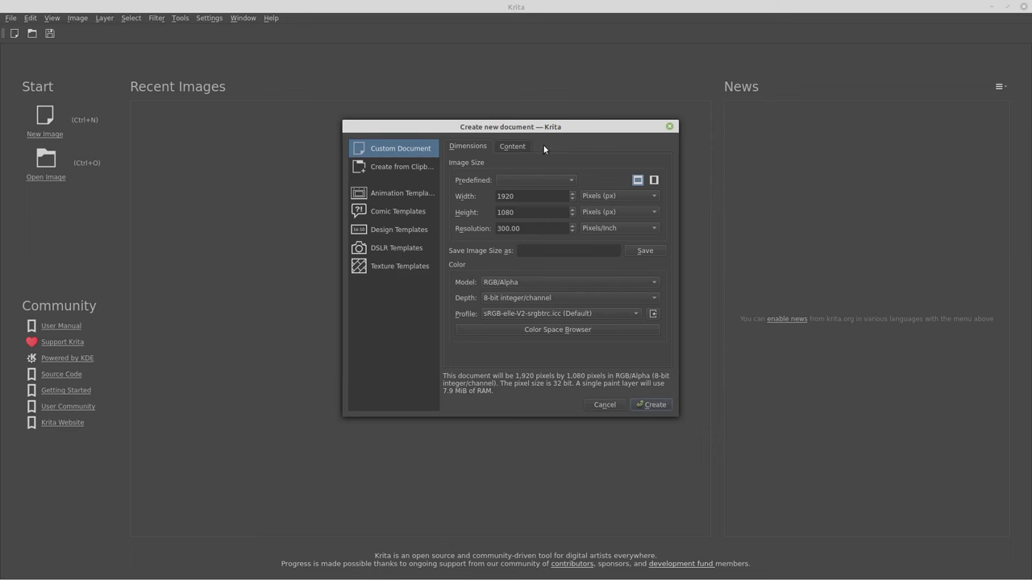
left_click(653, 180)
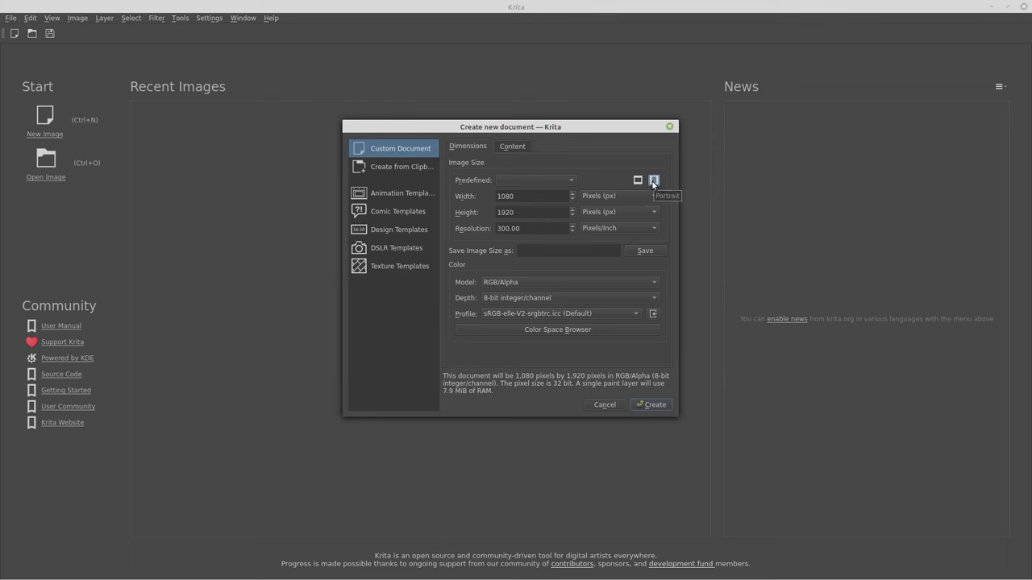
left_click(638, 180)
double_click(493, 229)
left_click(630, 267)
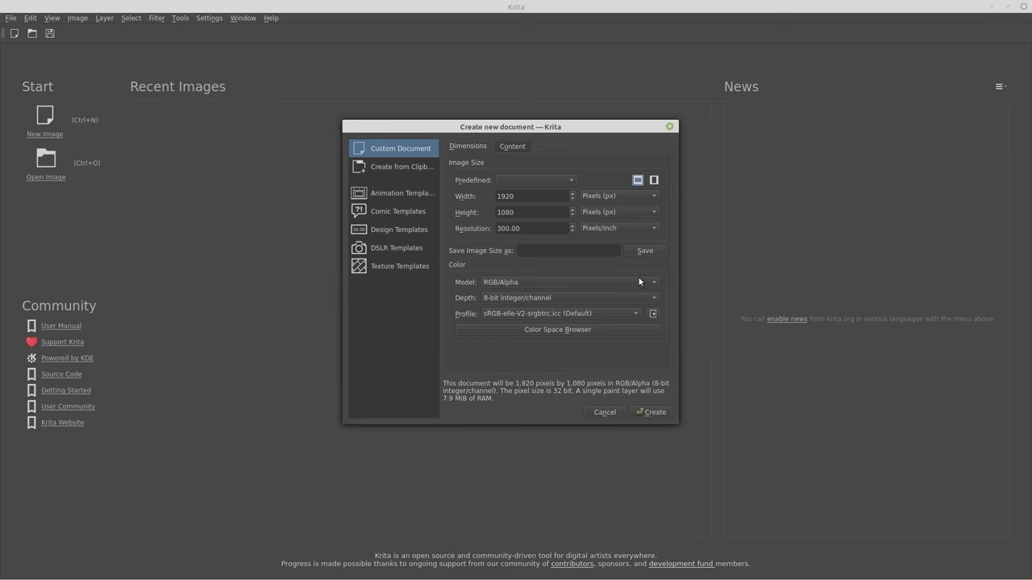
left_click(654, 412)
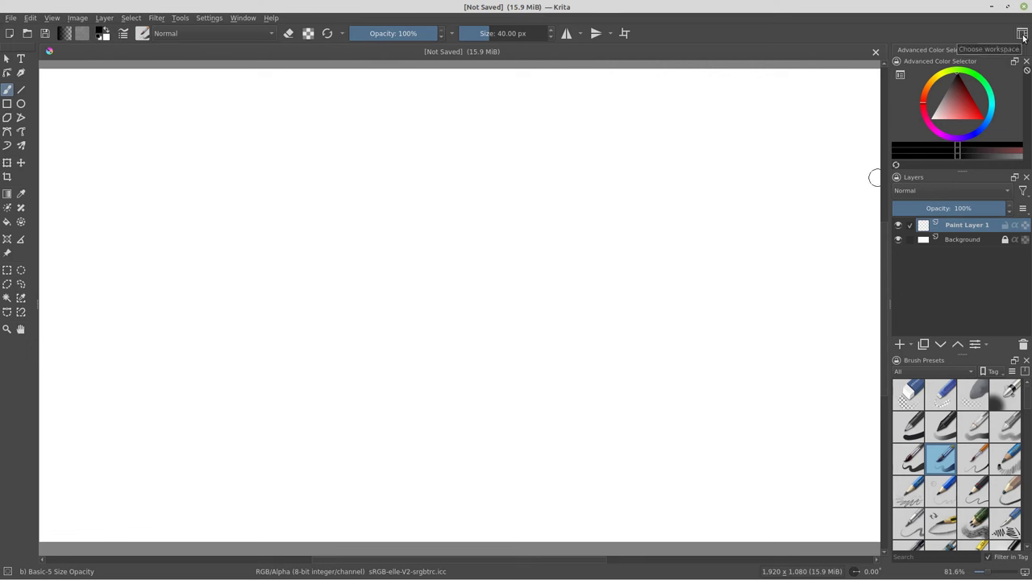
Step: Switch to the Animation workspace, fit the canvas, and glance at the palette list
left_click(1022, 35)
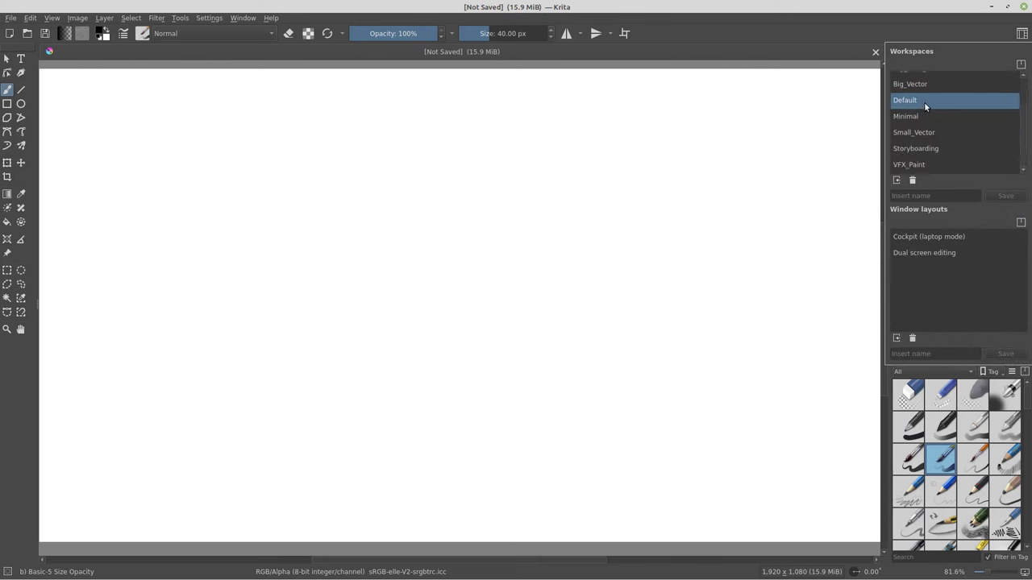
scroll(925, 105, "up", 1)
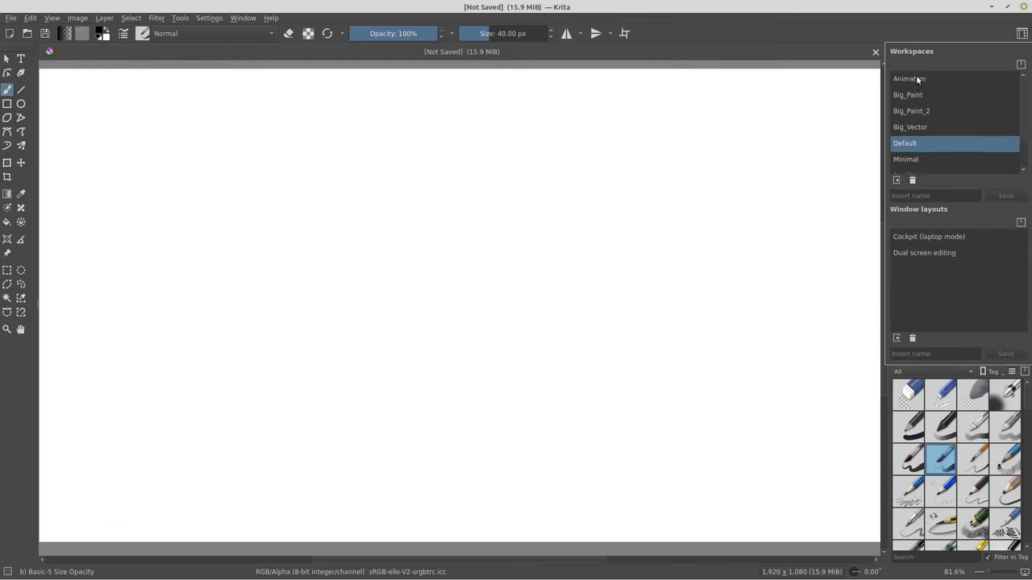
left_click(916, 78)
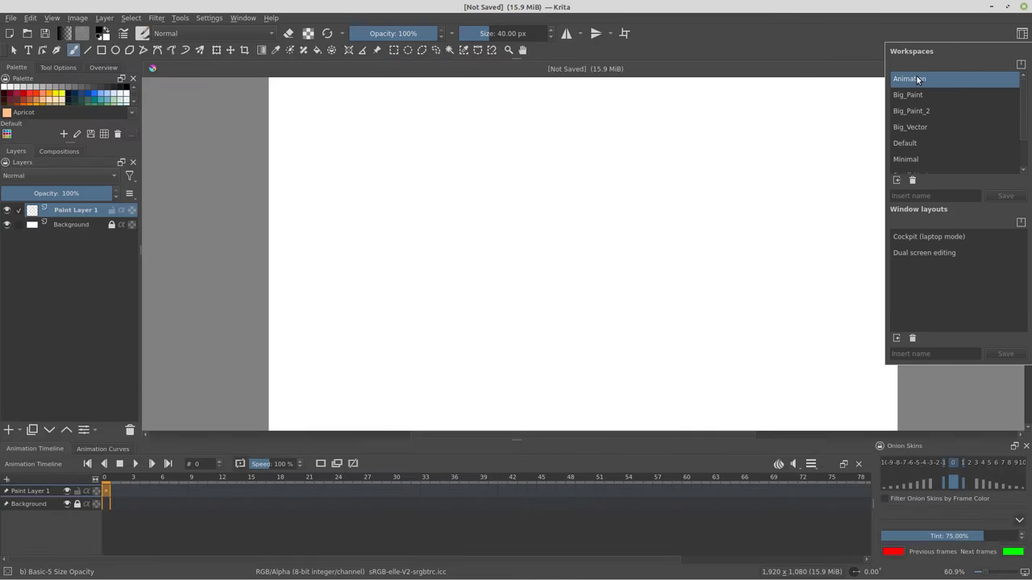
left_click(580, 249)
key("plus")
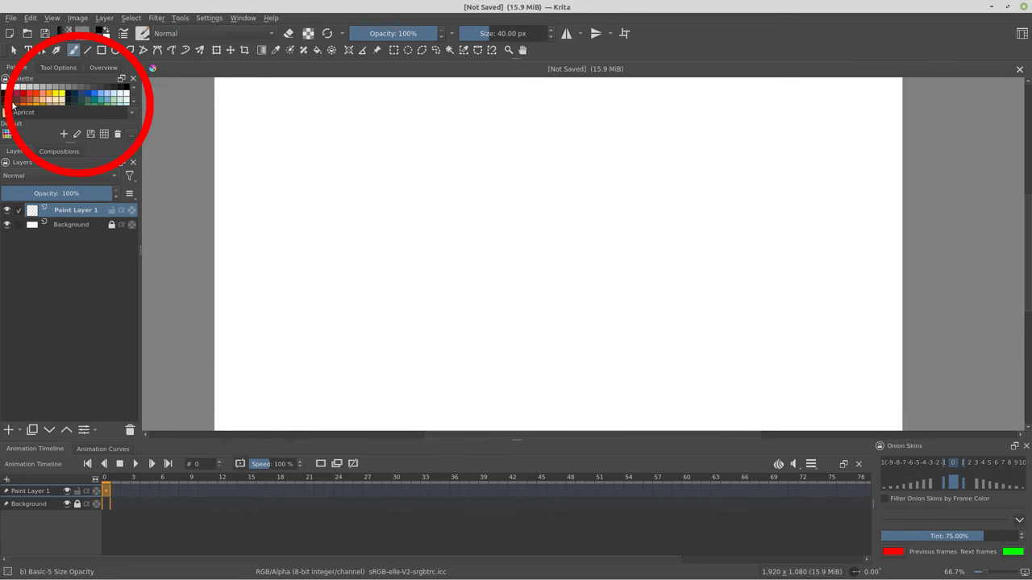
left_click(7, 134)
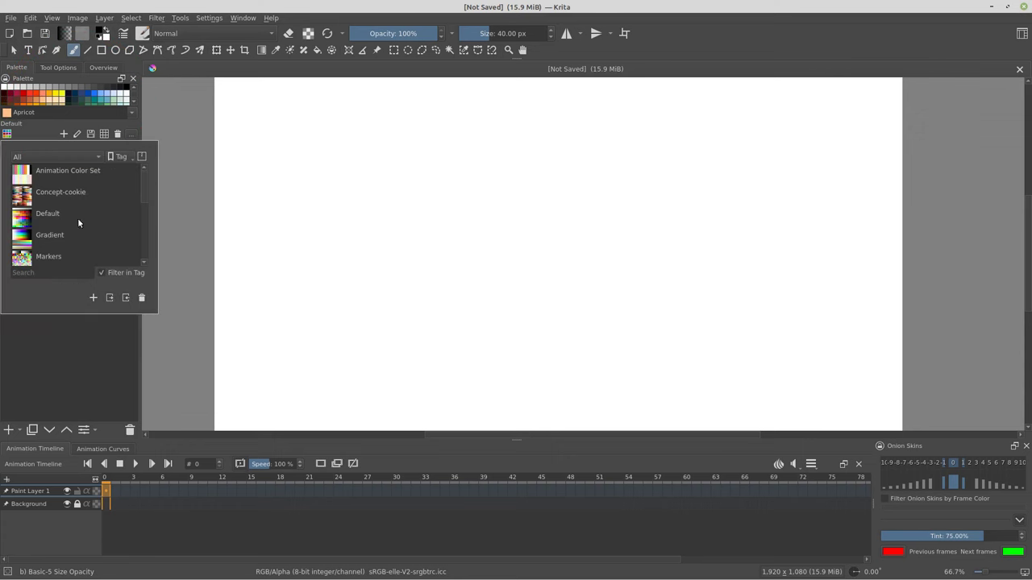
left_click(51, 318)
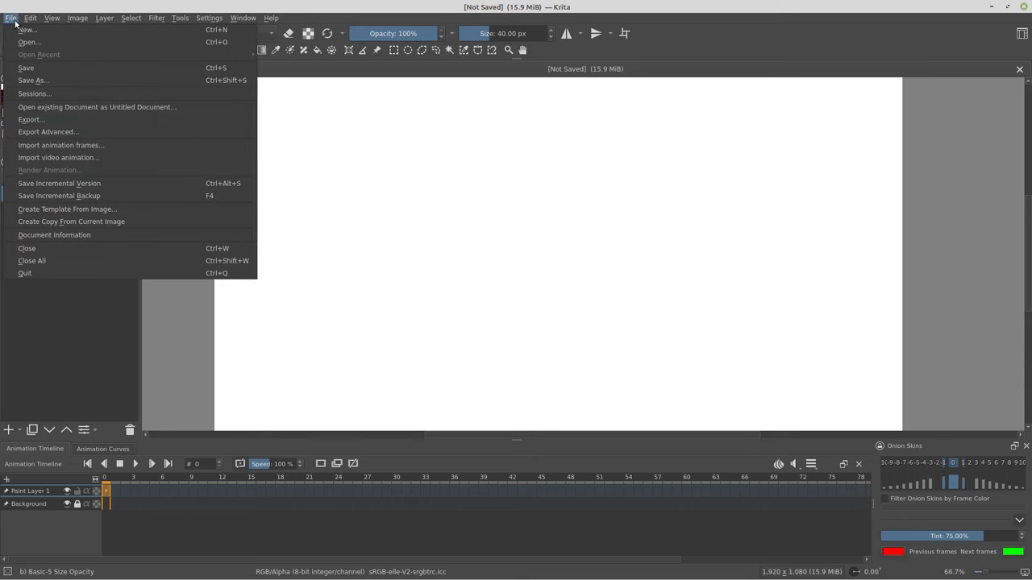
Step: Save as animootion.kra and import bouncing sound.flac as the animation audio
left_click(24, 67)
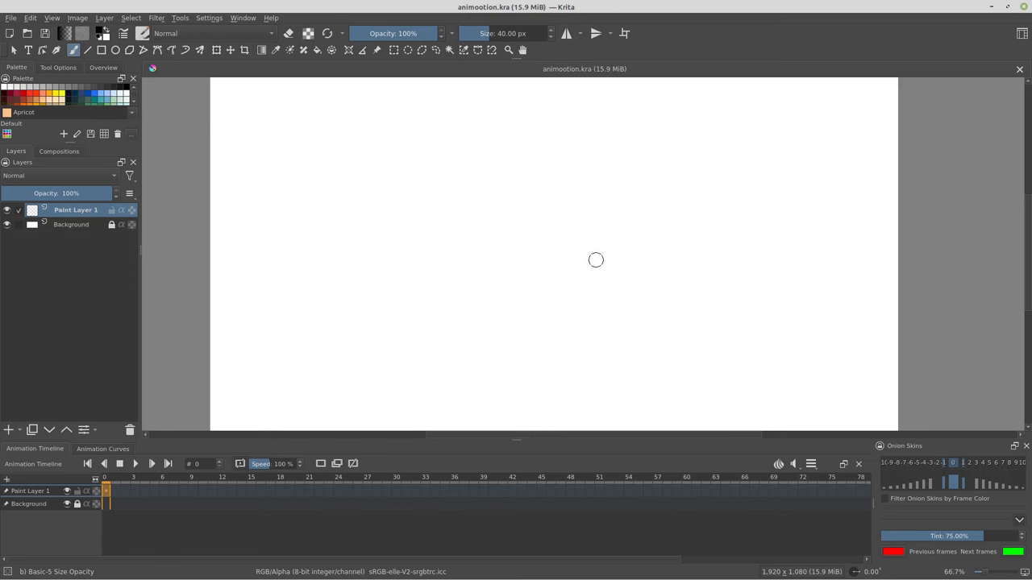
left_click(794, 464)
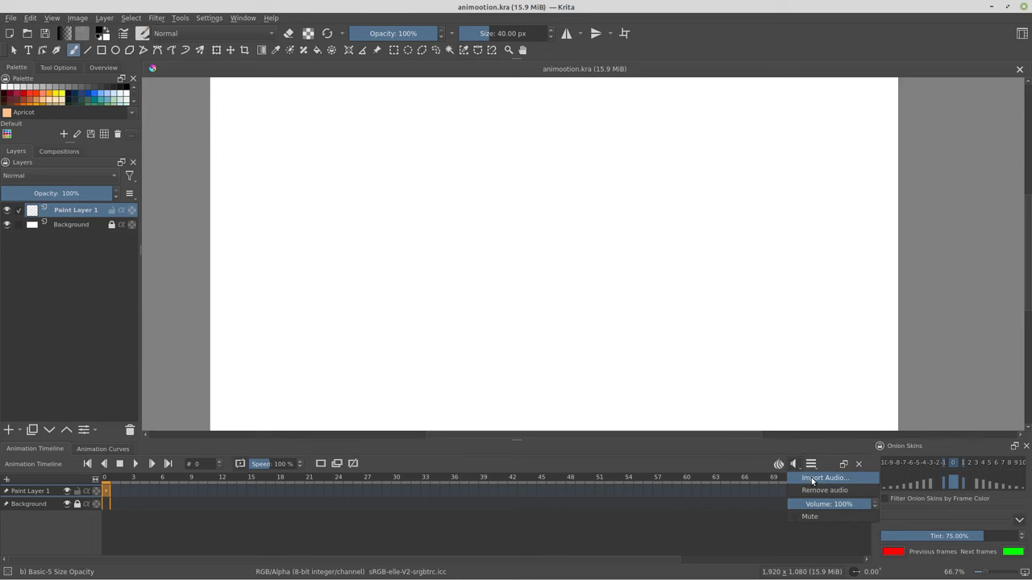
left_click(811, 477)
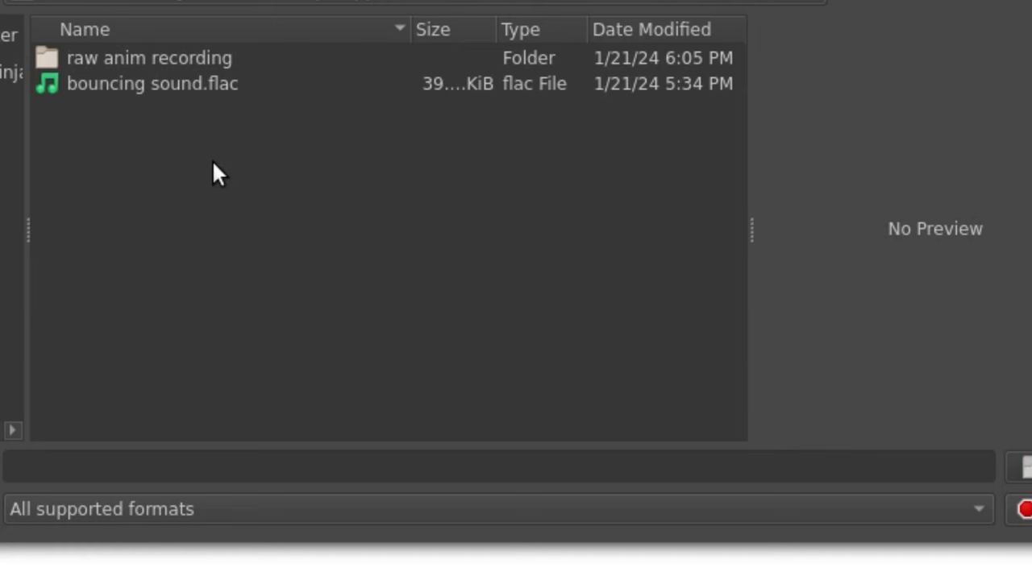
left_click(194, 84)
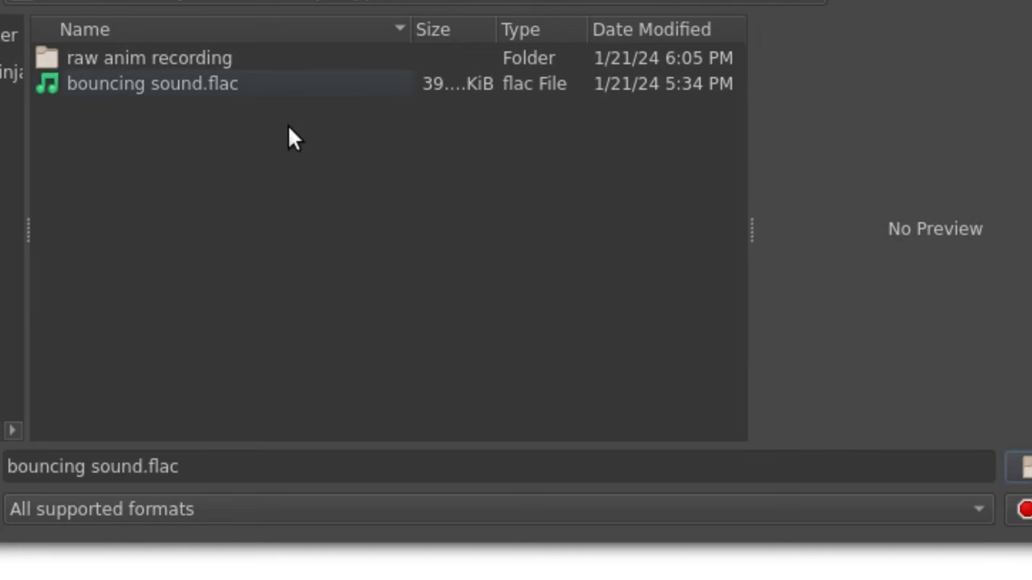
left_click(260, 87)
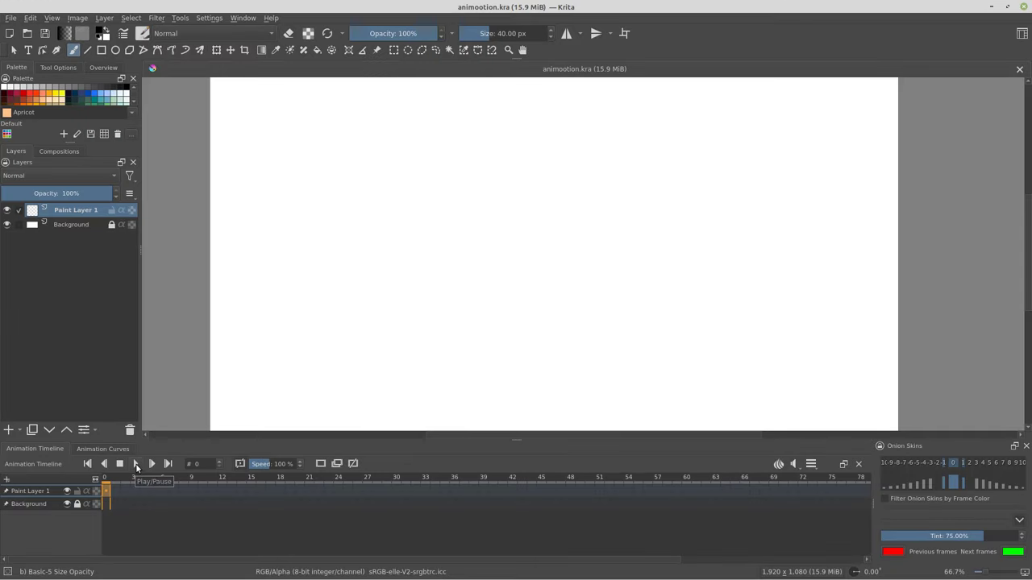
Step: Preview the audio, then dock the Layers and Tool Options panels on the right
left_click(136, 464)
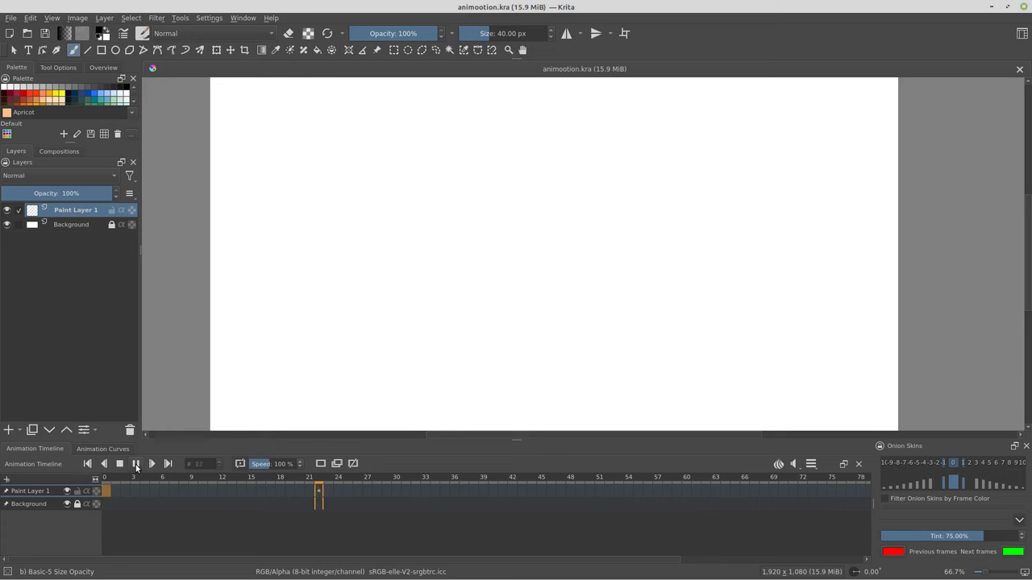
left_click(119, 464)
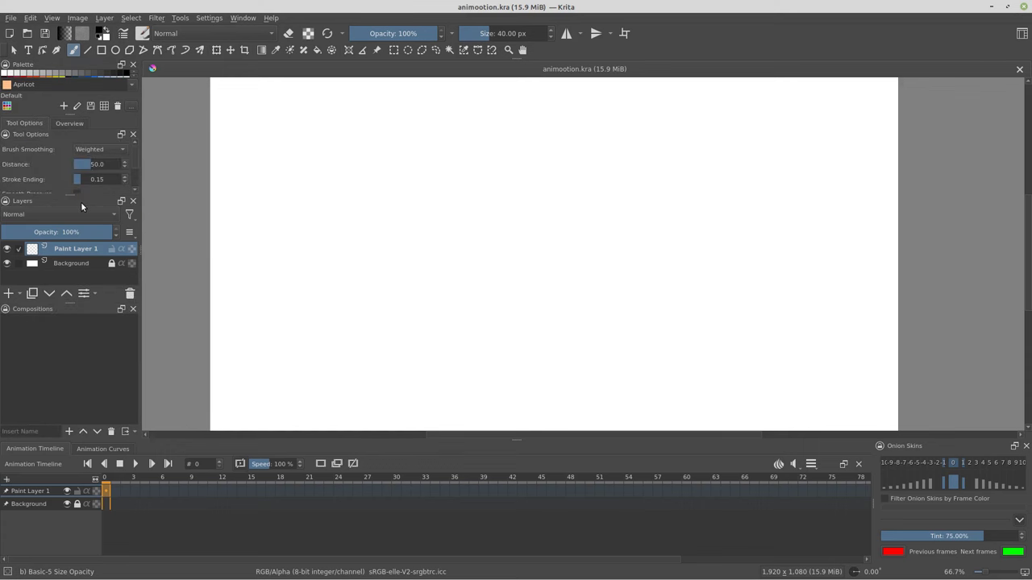
left_click_drag(75, 201, 1003, 126)
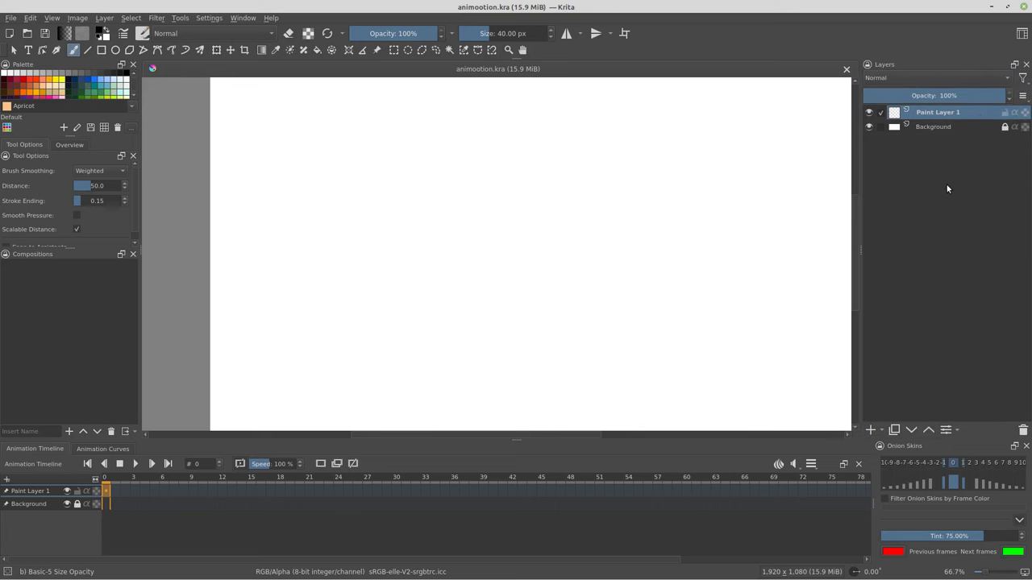
left_click_drag(70, 156, 950, 84)
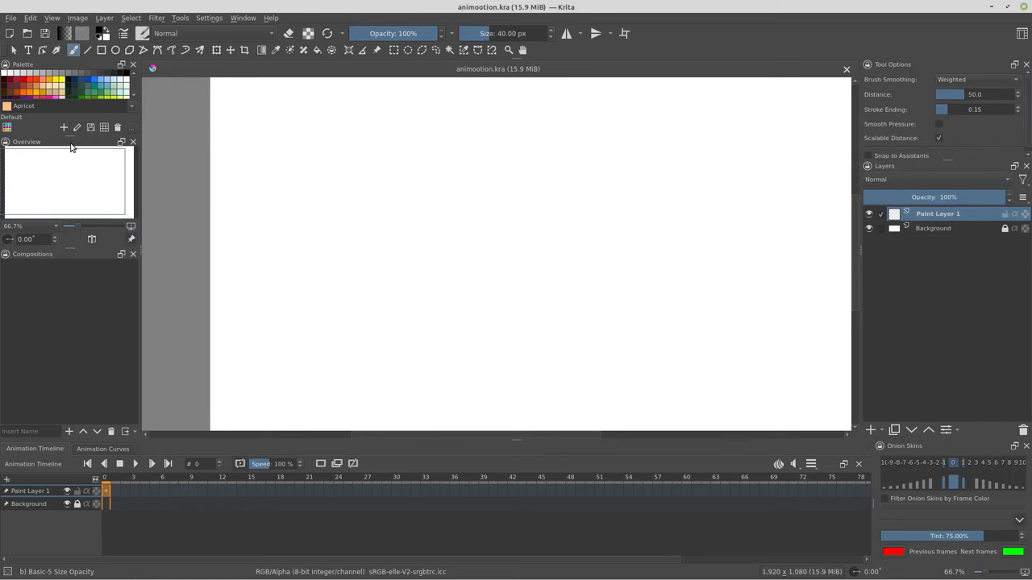
Step: Close Overview, dock Palette on the right, and make the timeline taller
left_click(133, 143)
left_click_drag(90, 62, 946, 66)
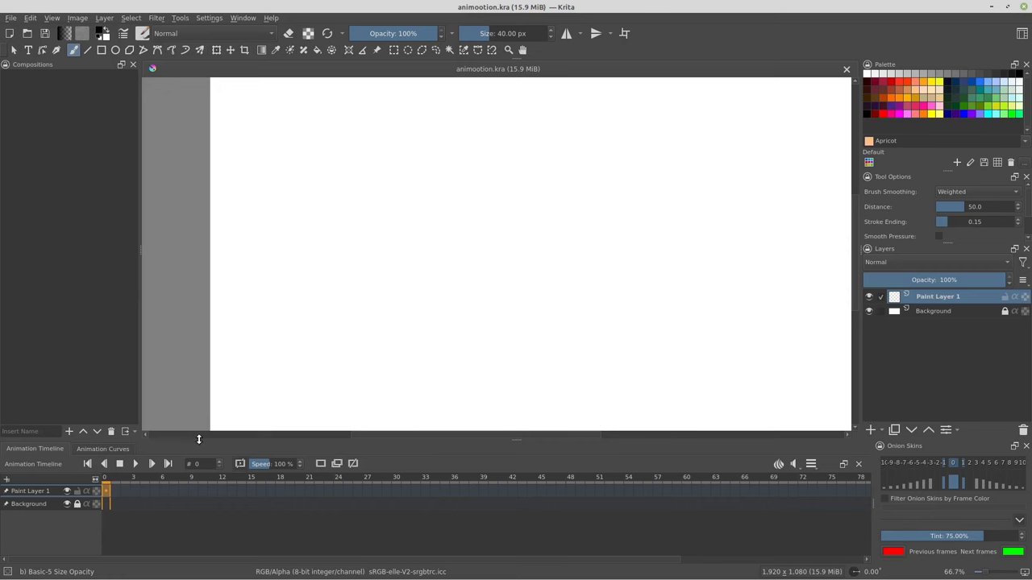
left_click_drag(199, 439, 208, 402)
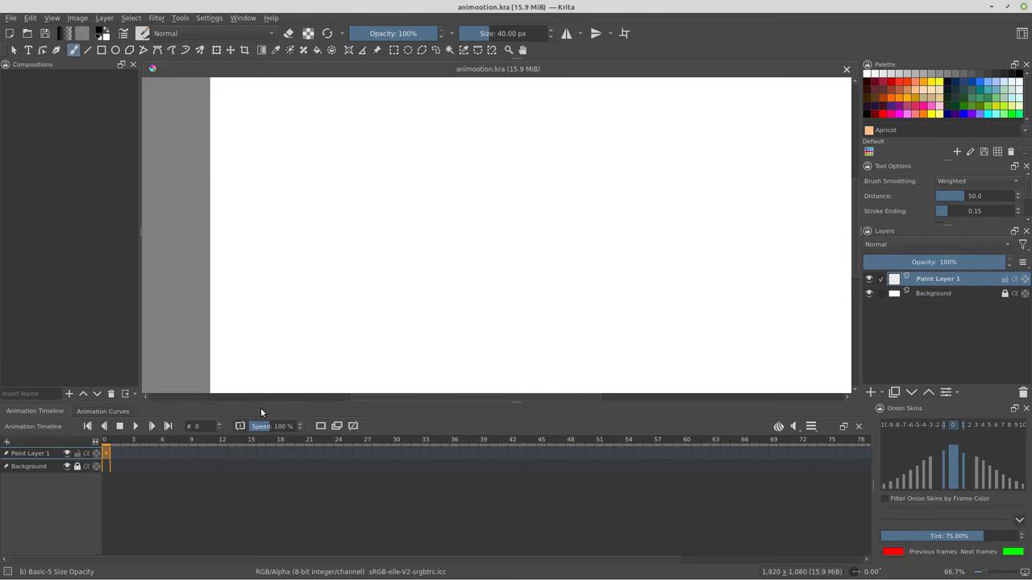
Step: Show the Brush Presets docker from Settings > Dockers
left_click(208, 17)
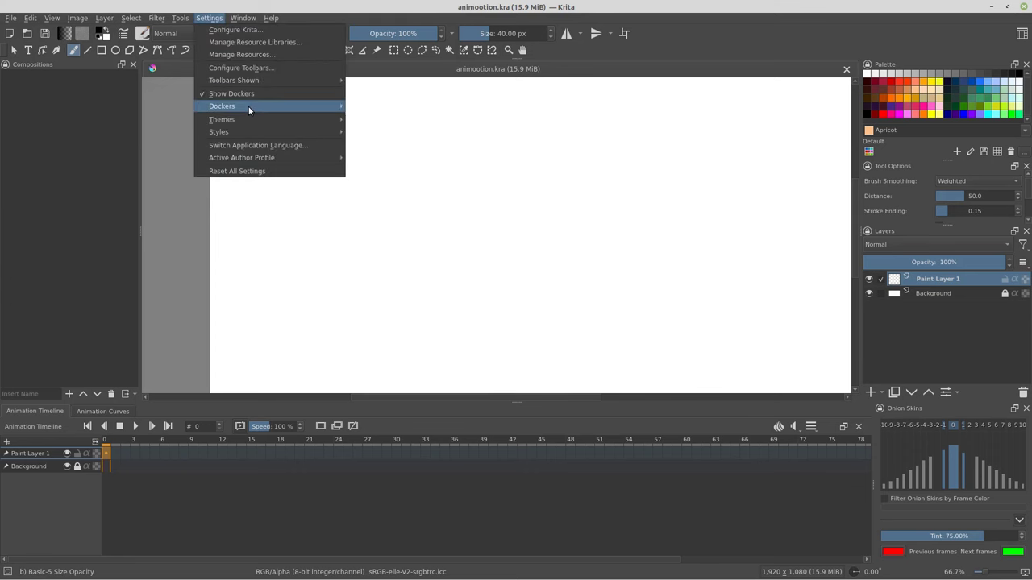
mouse_move(248, 106)
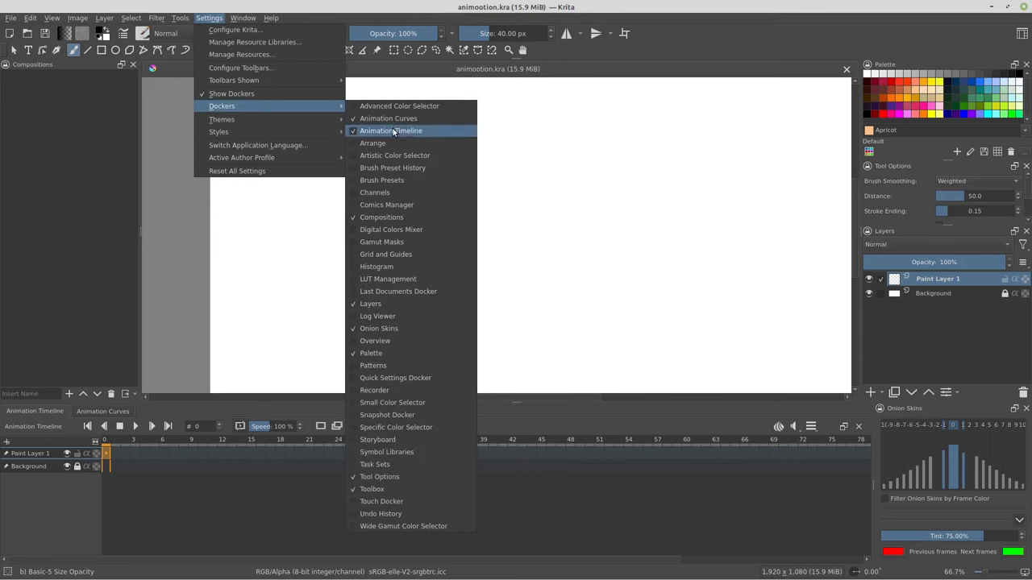
left_click(387, 182)
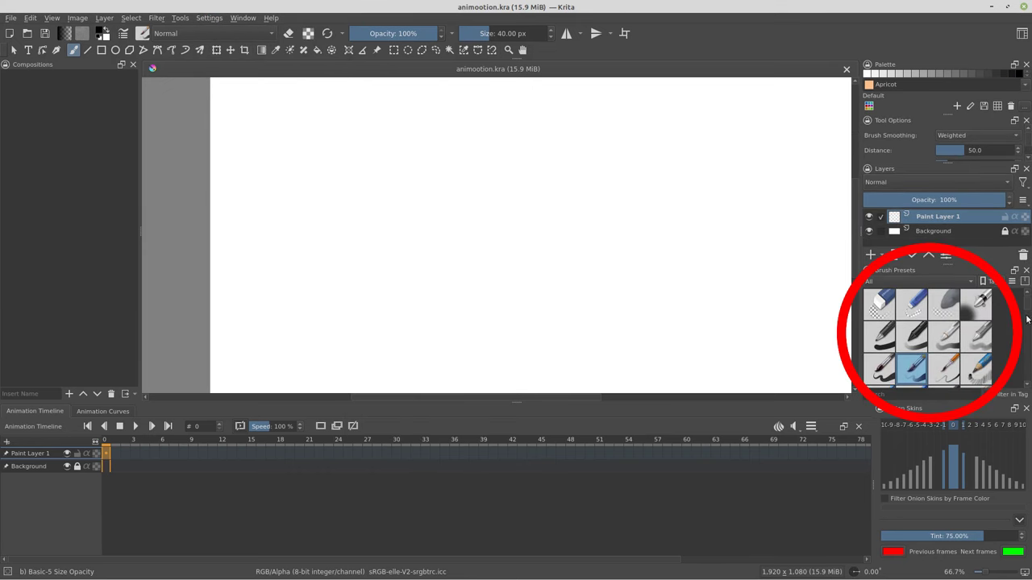
Step: Browse the brush presets and tab Tool Options beside Layers
scroll(964, 340, "down", 3)
scroll(933, 348, "down", 3)
scroll(933, 348, "up", 5)
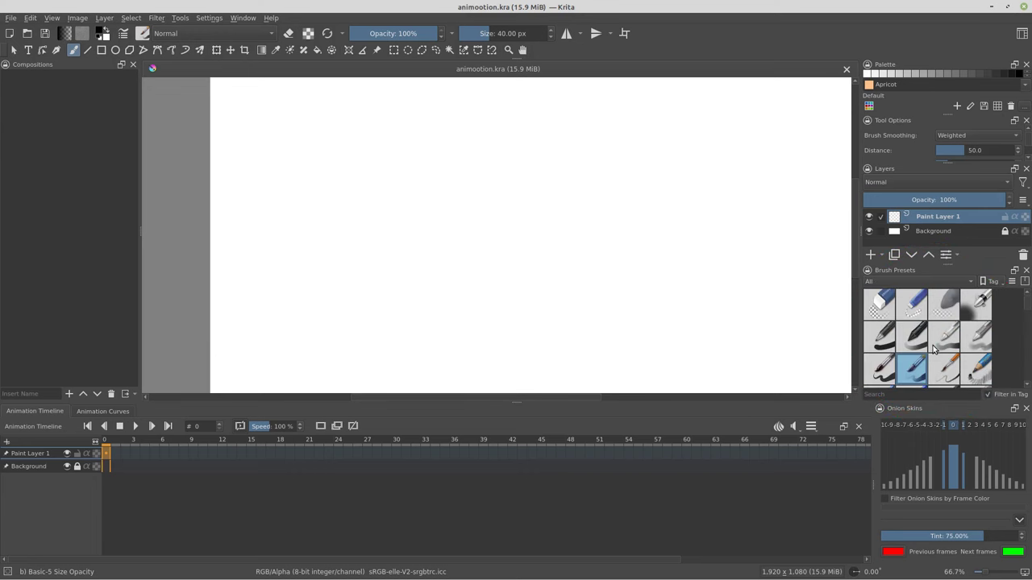
scroll(933, 348, "down", 4)
scroll(936, 364, "down", 2)
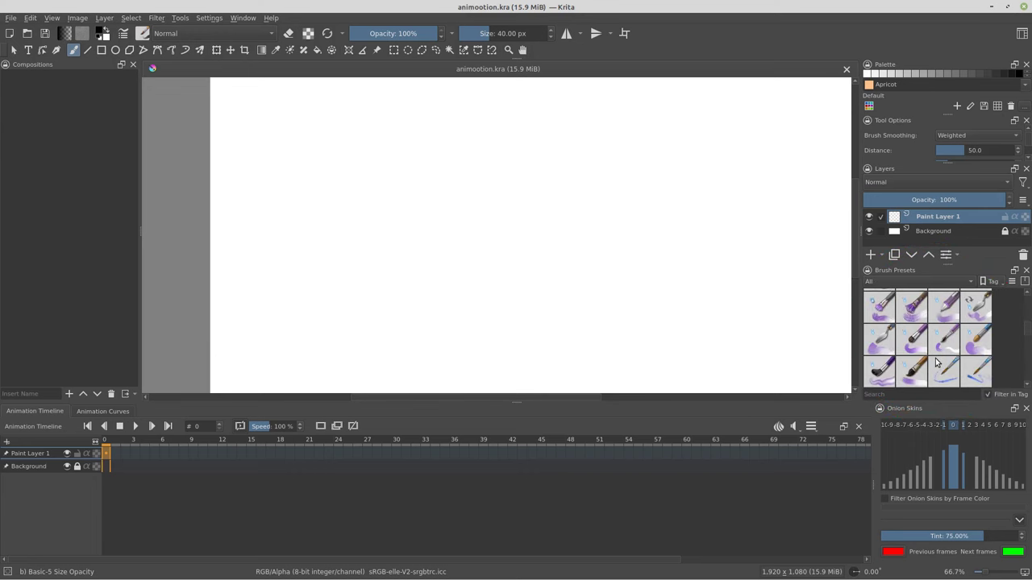
scroll(937, 363, "up", 6)
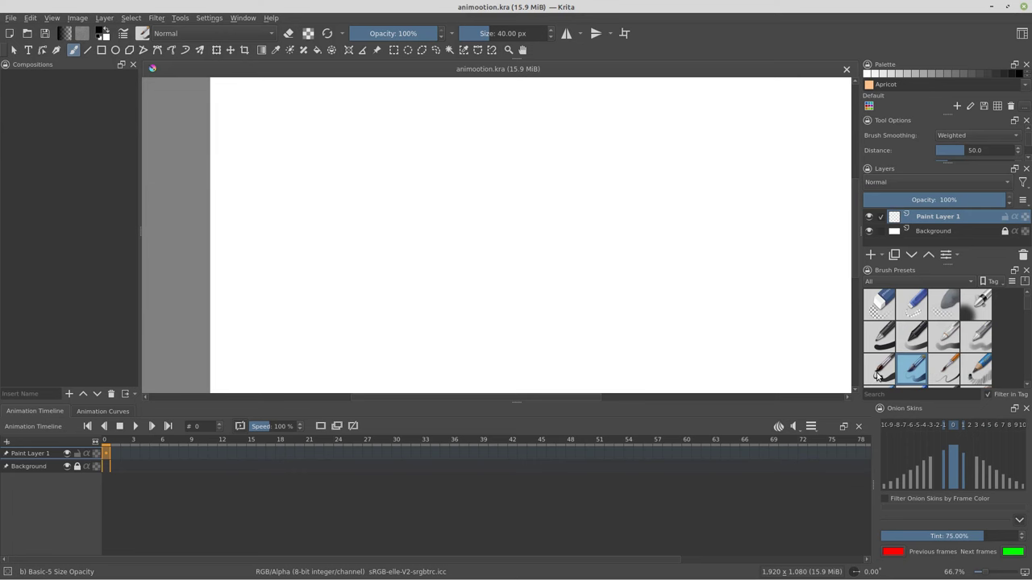
scroll(967, 322, "down", 3)
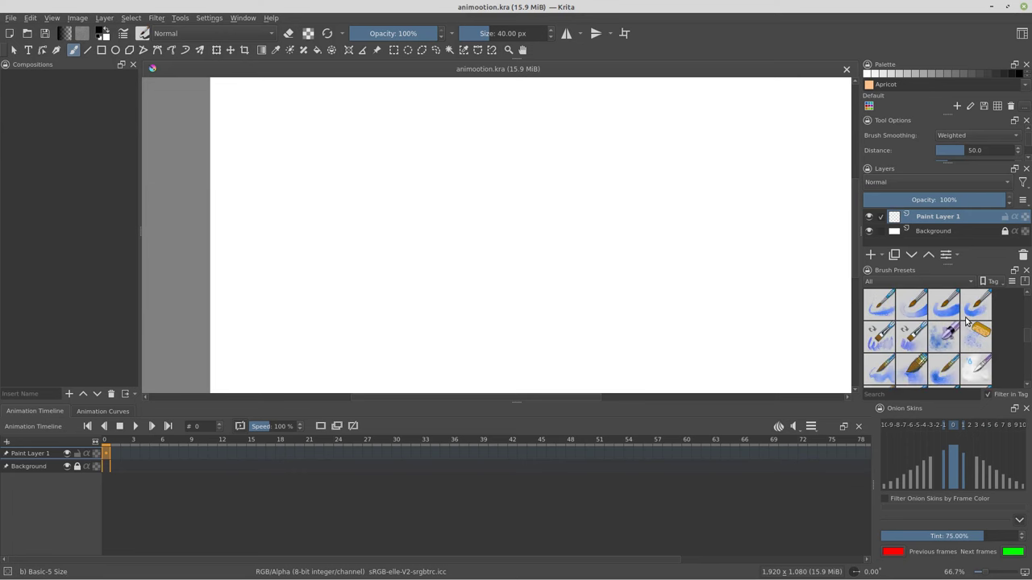
scroll(959, 326, "down", 5)
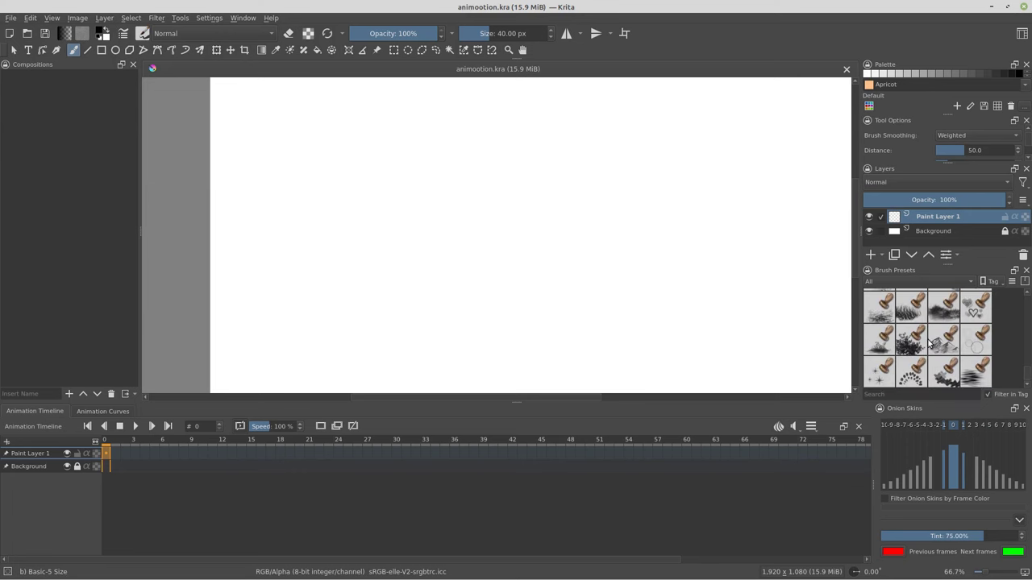
left_click_drag(892, 121, 913, 163)
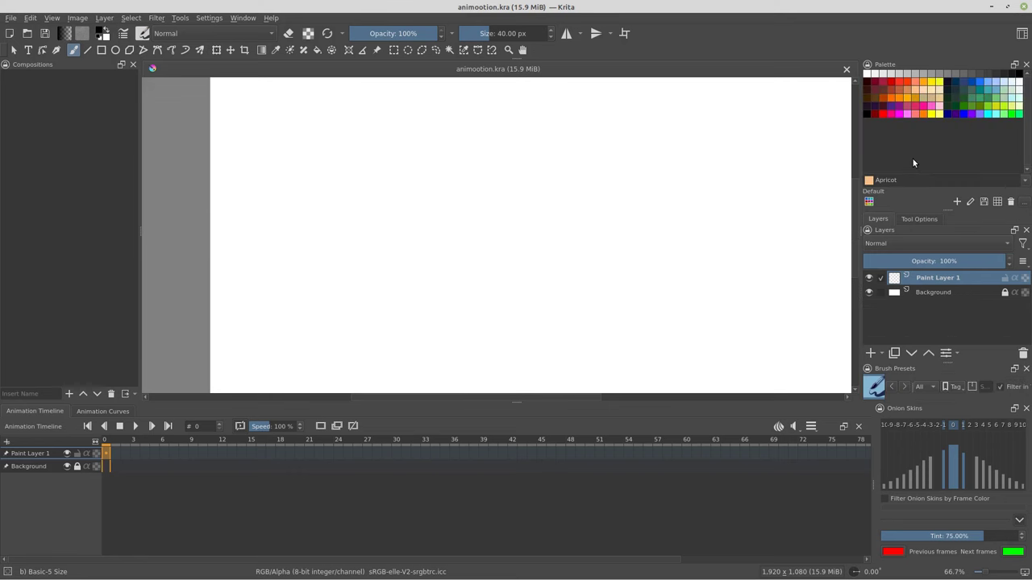
Step: Add the Advanced Color Selector showing its colour wheel, and dock Onion Skins on the left
left_click(209, 17)
mouse_move(224, 108)
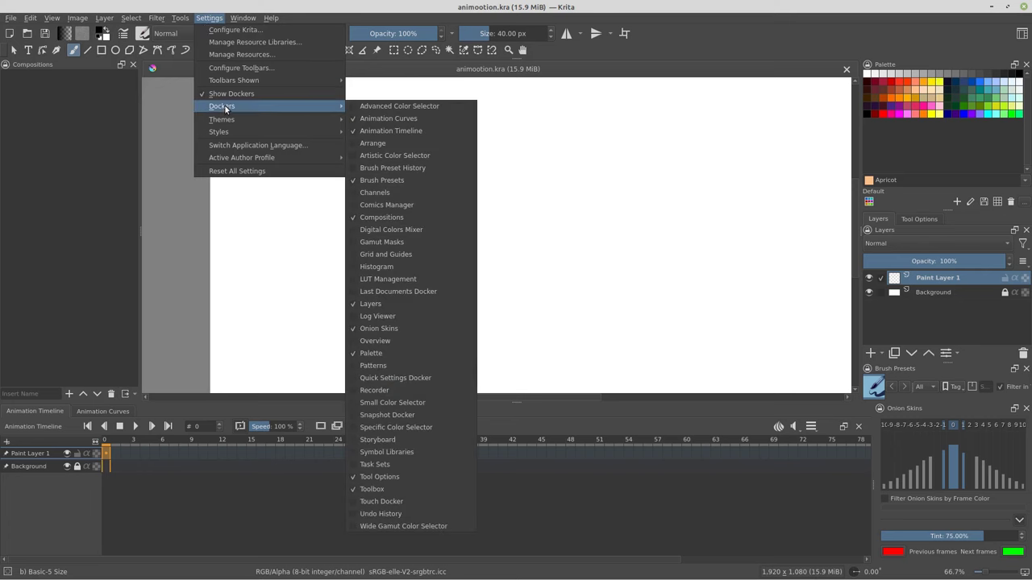
left_click(387, 106)
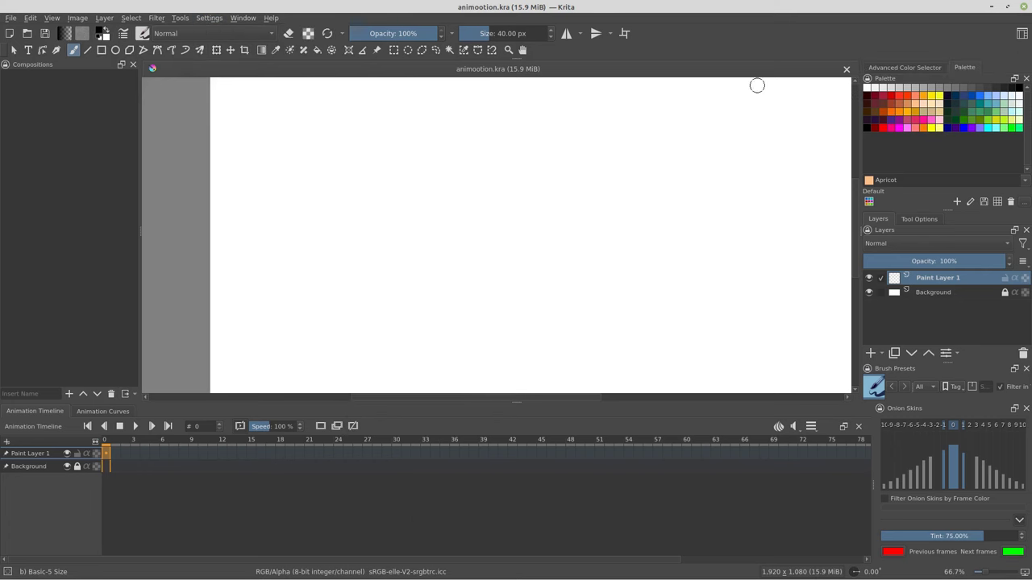
left_click(885, 68)
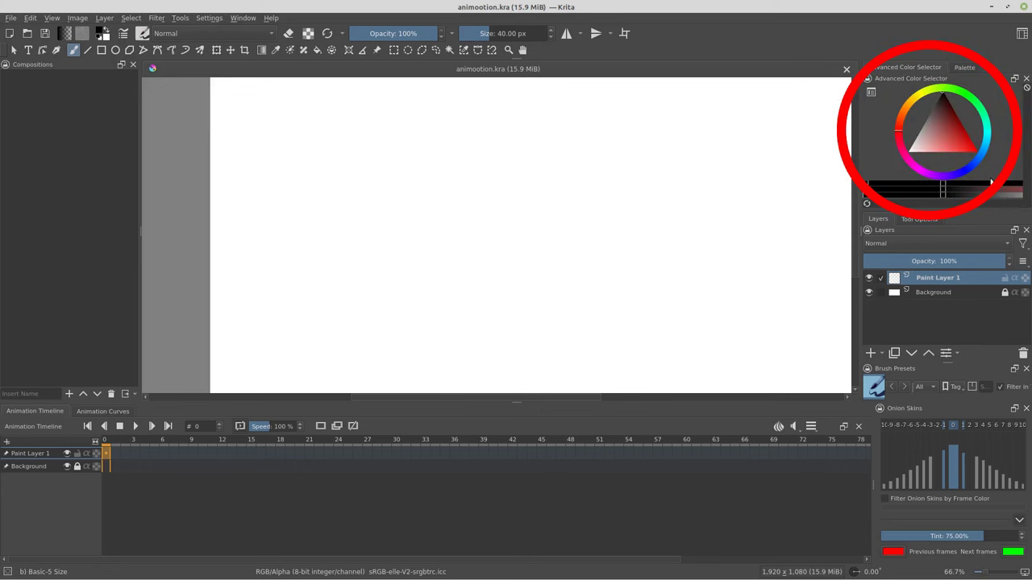
left_click_drag(949, 374, 95, 136)
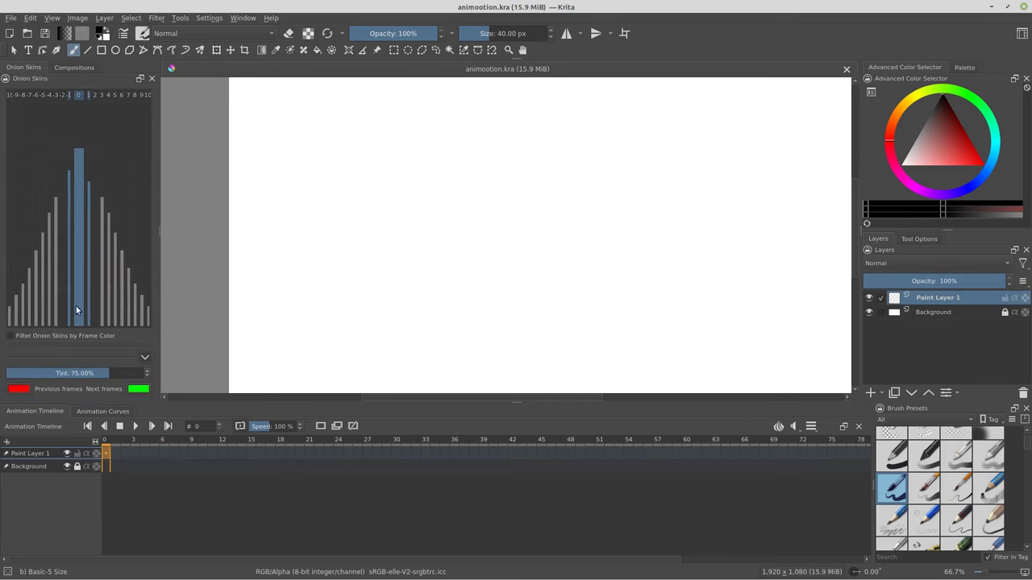
Step: Rename the Paint Layer 1 layer to 'ball' so it becomes the ball track on the timeline
double_click(963, 301)
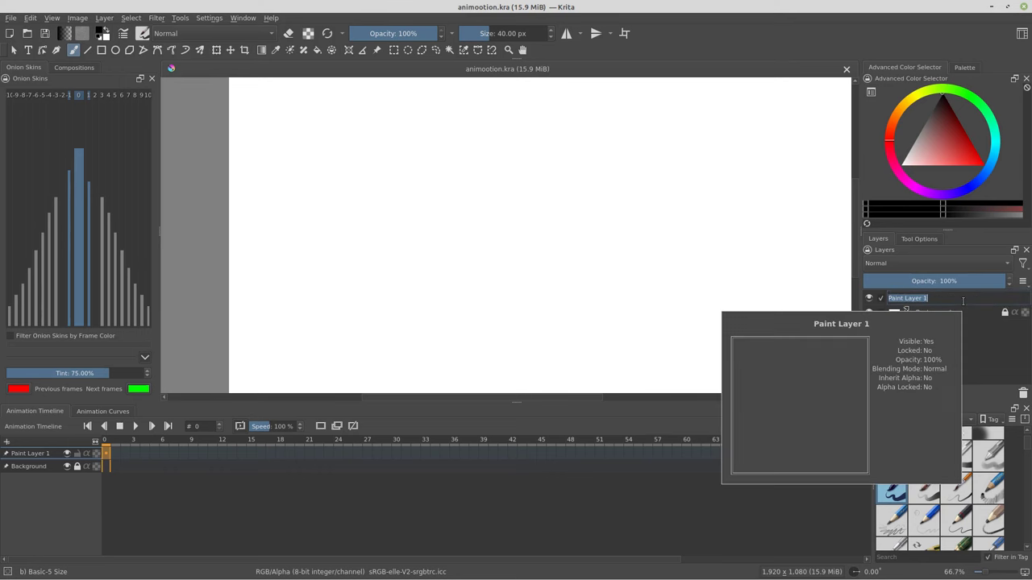
type("ball")
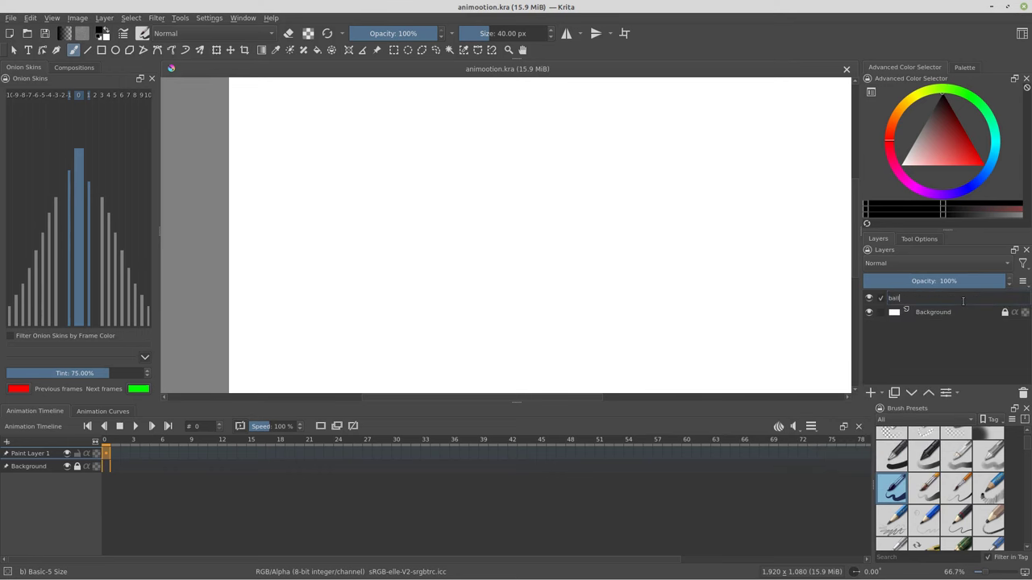
key("Return")
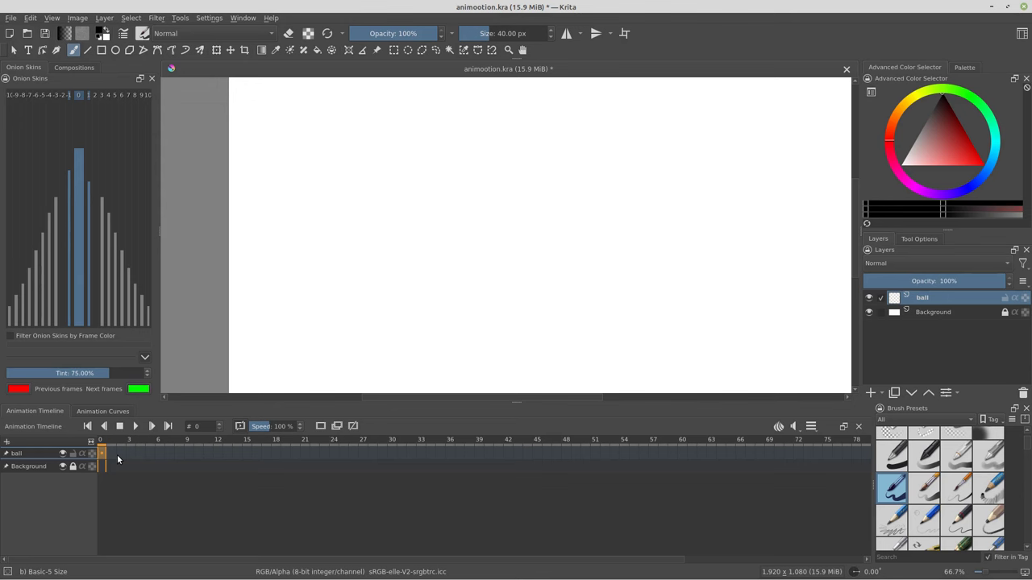
Step: Zoom the canvas to 50%, add a blank keyframe at frame 0 and sketch a circle top-left
key("minus")
right_click(103, 459)
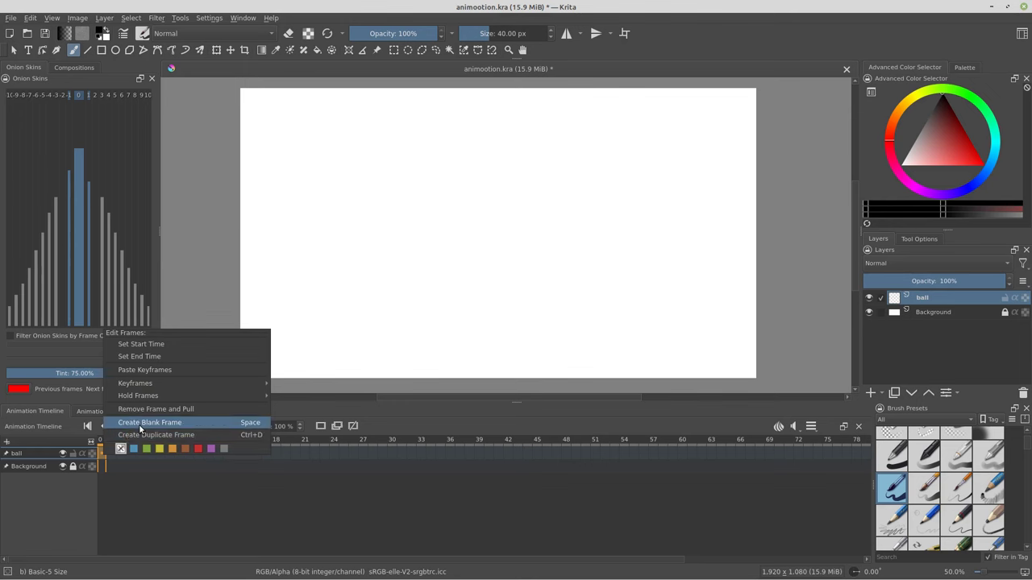
left_click(140, 425)
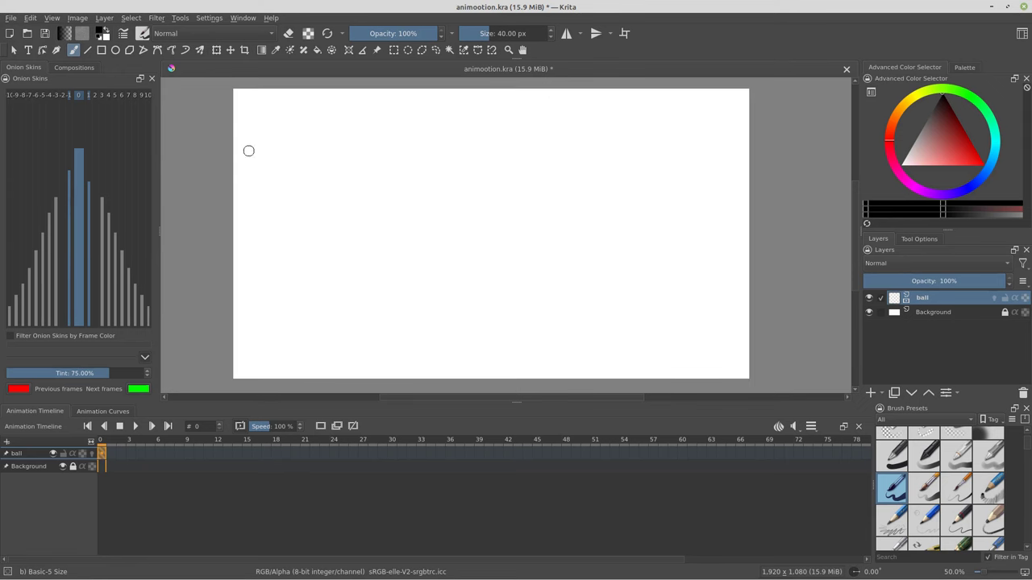
mouse_move(270, 112)
left_mouse_down()
mouse_move(249, 127)
mouse_move(253, 114)
left_mouse_up()
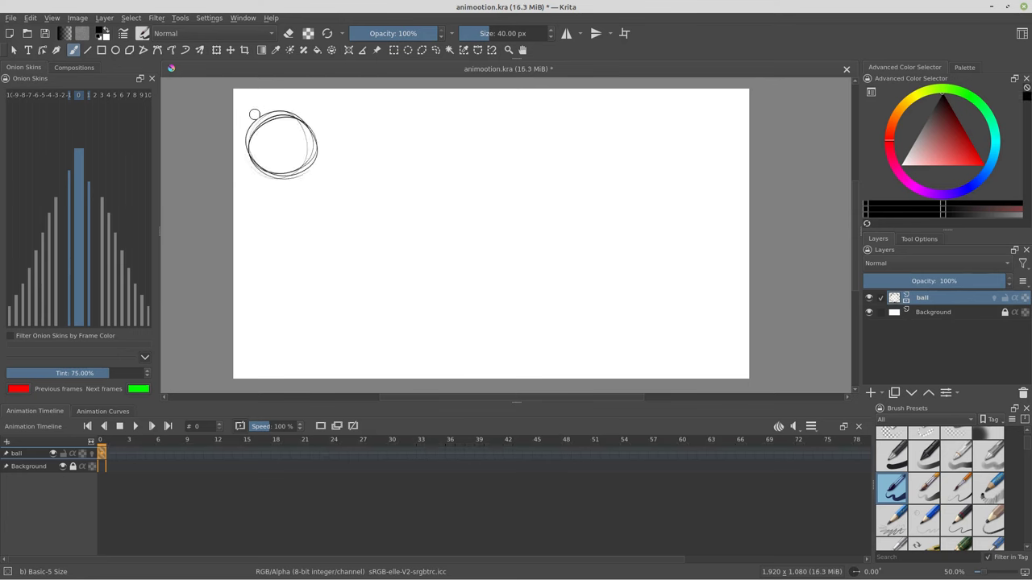
Step: Add a blank keyframe at frame 5 and sketch a squashed ball near the bottom
left_click(108, 442)
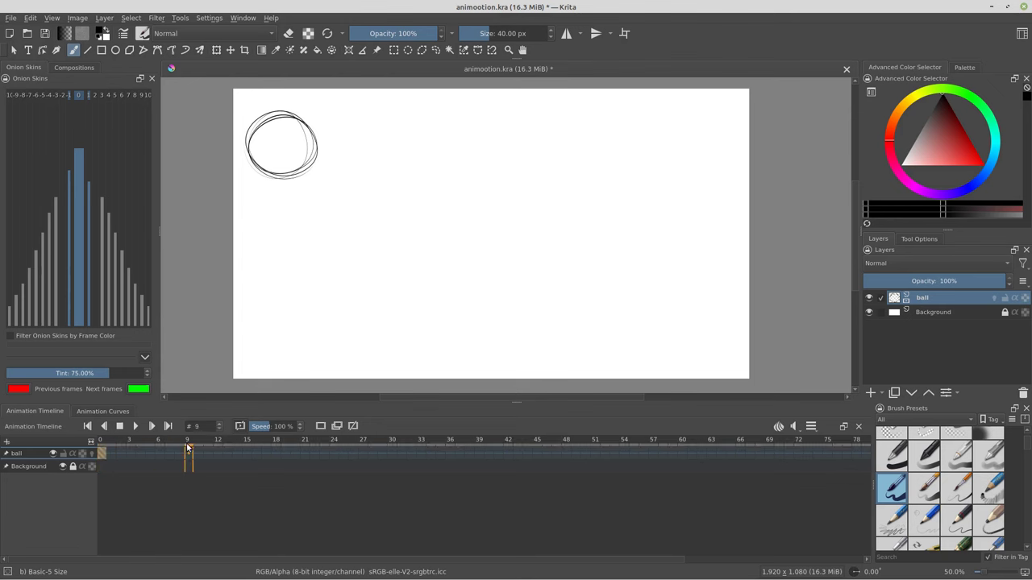
left_click_drag(187, 448, 207, 448)
left_click(151, 453)
double_click(152, 453)
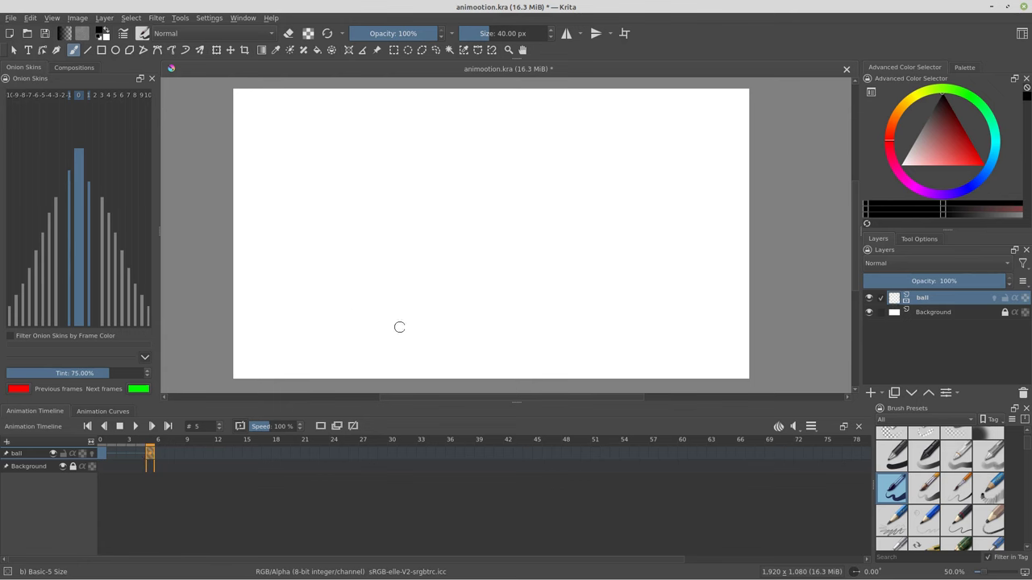
mouse_move(342, 292)
left_mouse_down()
mouse_move(363, 354)
mouse_move(350, 310)
mouse_move(418, 295)
mouse_move(405, 332)
mouse_move(360, 323)
mouse_move(395, 301)
mouse_move(367, 322)
left_mouse_up()
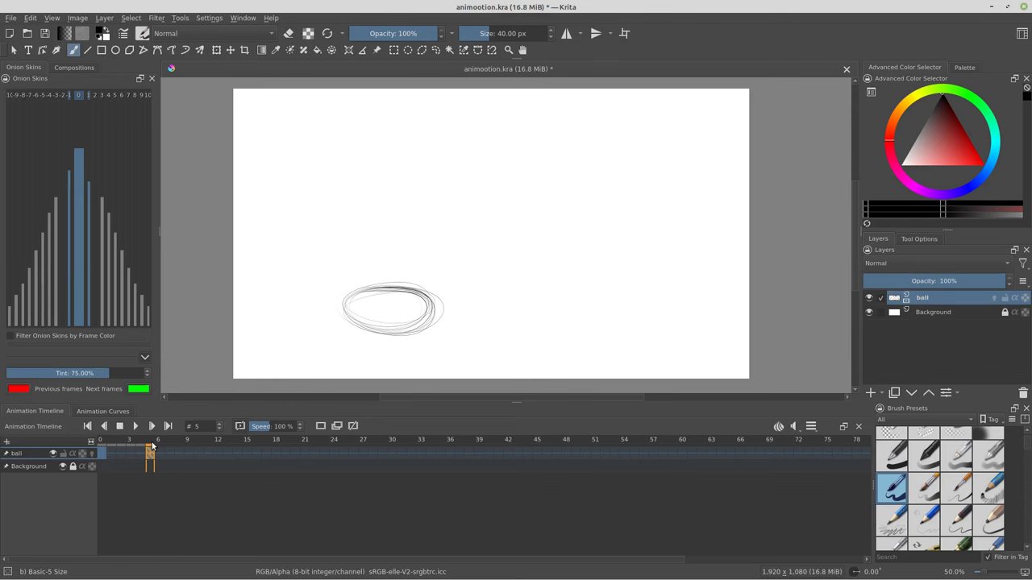
Step: Add keyframes at frames 20 and 35 with squashed balls at bottom centre and bottom right
left_click_drag(151, 445, 295, 453)
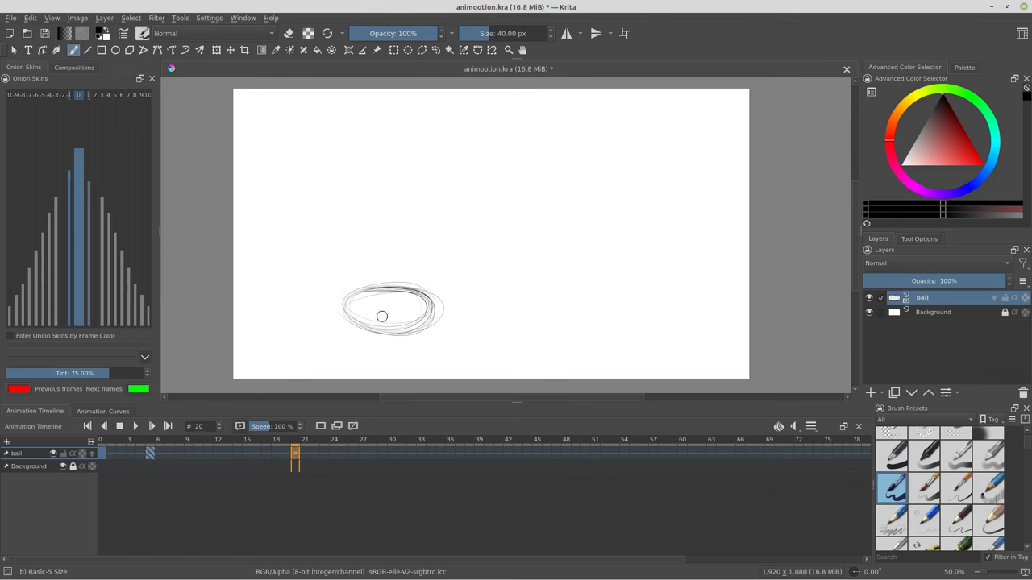
key("ctrl+z")
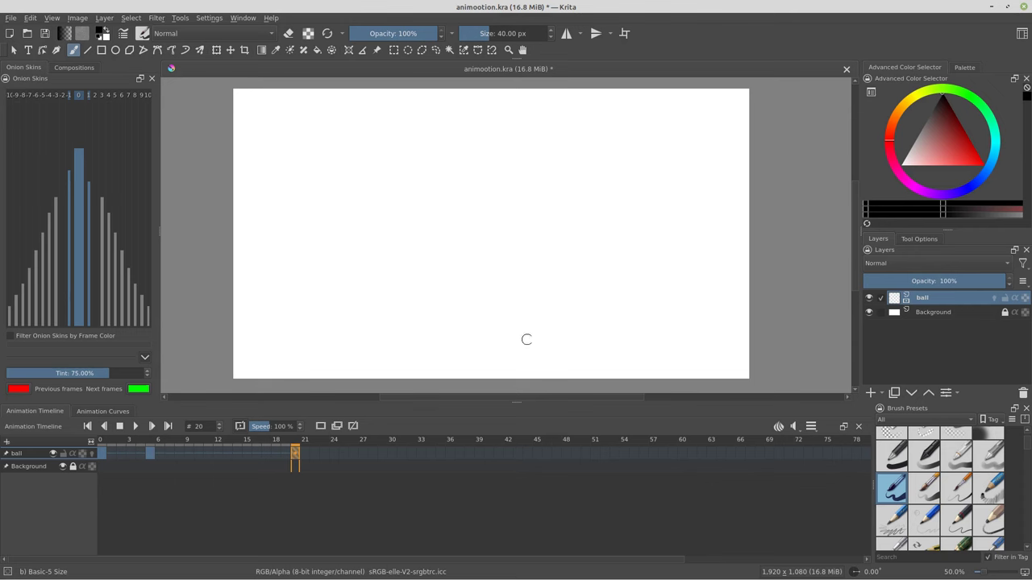
mouse_move(508, 304)
left_mouse_down()
mouse_move(467, 343)
mouse_move(545, 315)
left_mouse_up()
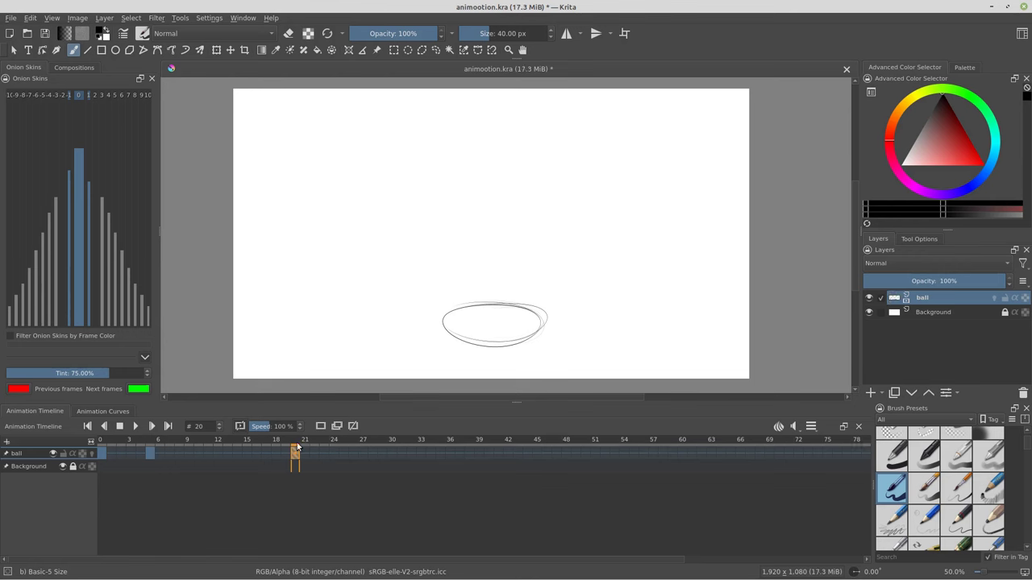
left_click_drag(297, 446, 440, 446)
key("Delete")
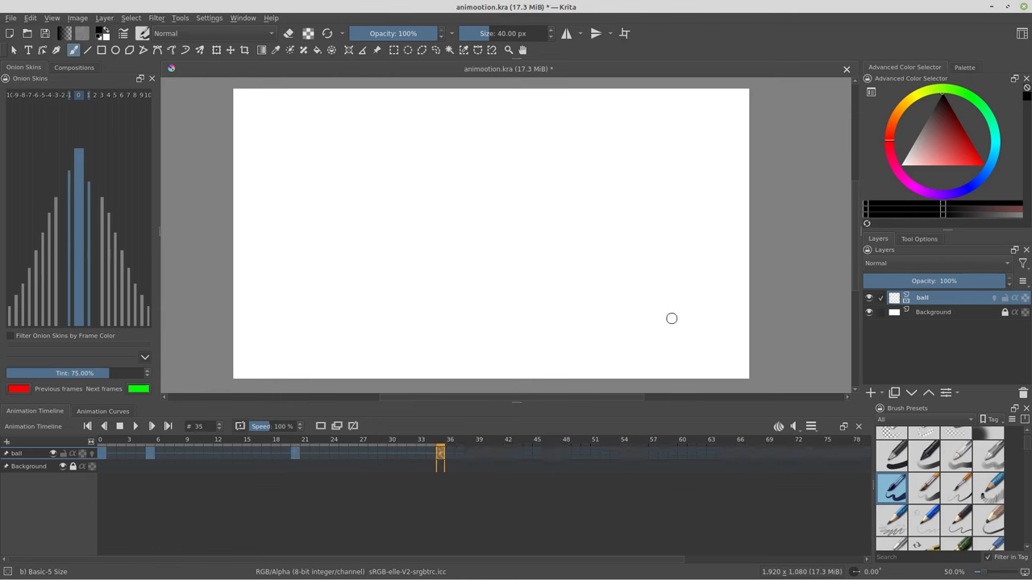
mouse_move(655, 329)
left_mouse_down()
mouse_move(730, 337)
mouse_move(661, 345)
mouse_move(726, 322)
mouse_move(680, 338)
left_mouse_up()
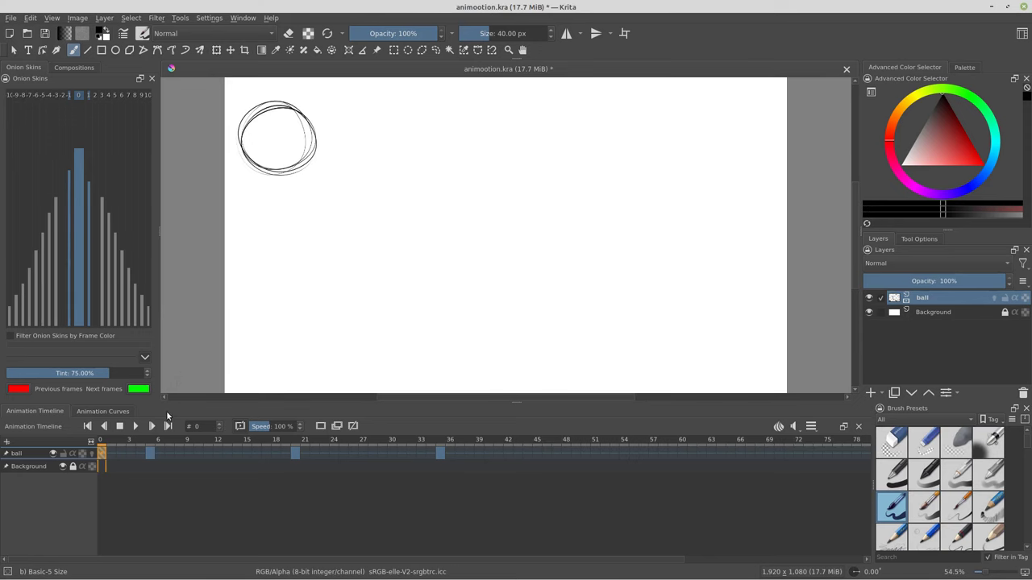
Step: Play and stop the rough bounce preview, then return to the frame 5 keyframe
left_click(136, 425)
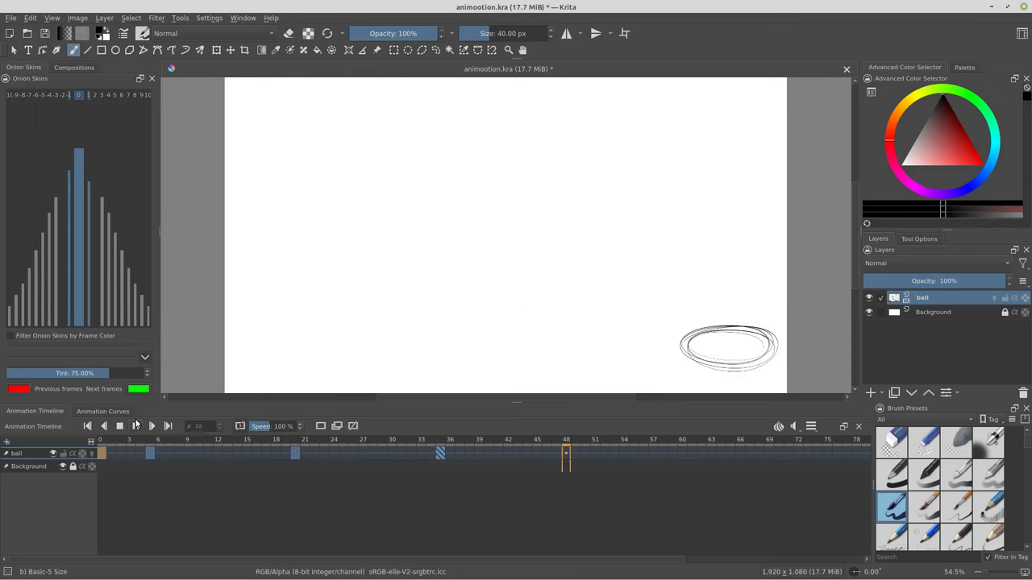
left_click(136, 425)
left_click(150, 453)
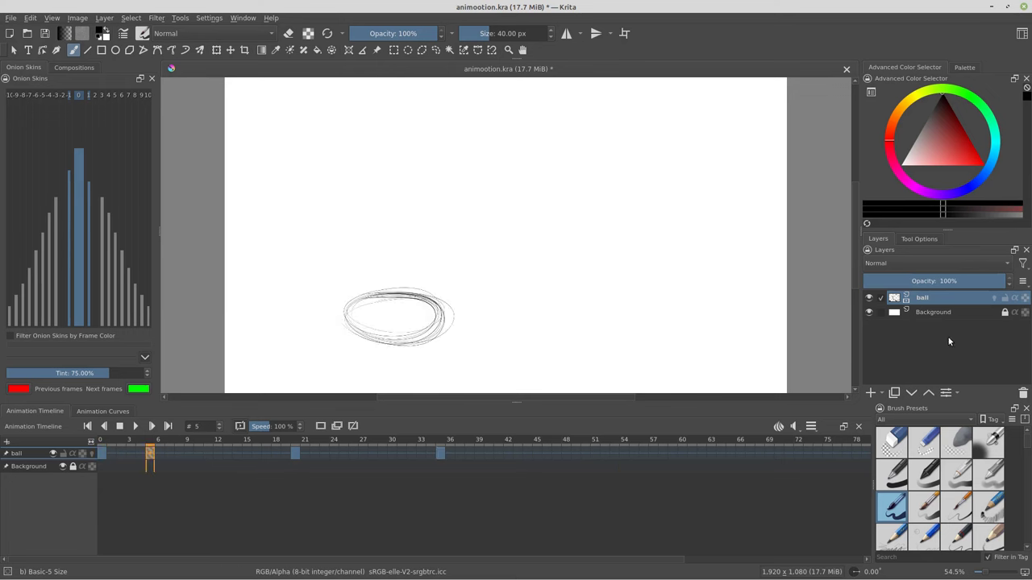
Step: Enable onion skins on the ball layer and check the ghosts around frames 5 and 18
left_click(990, 299)
left_click(994, 298)
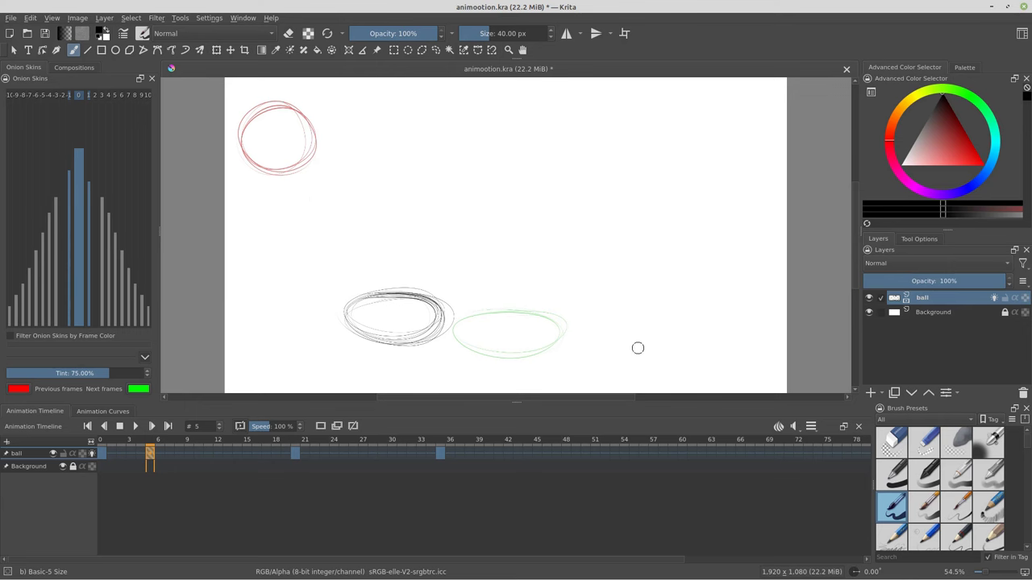
left_click(142, 454)
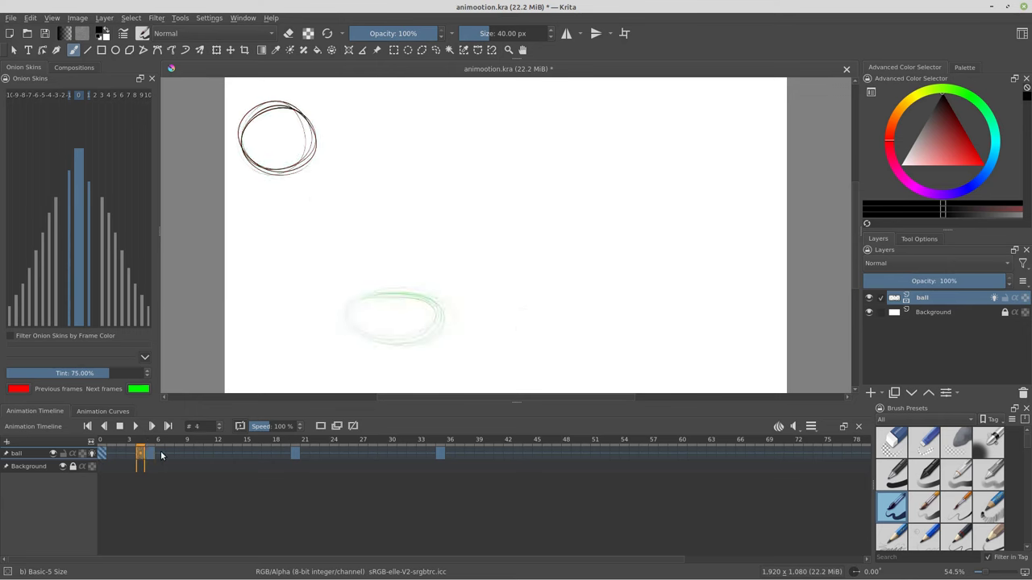
key("Right")
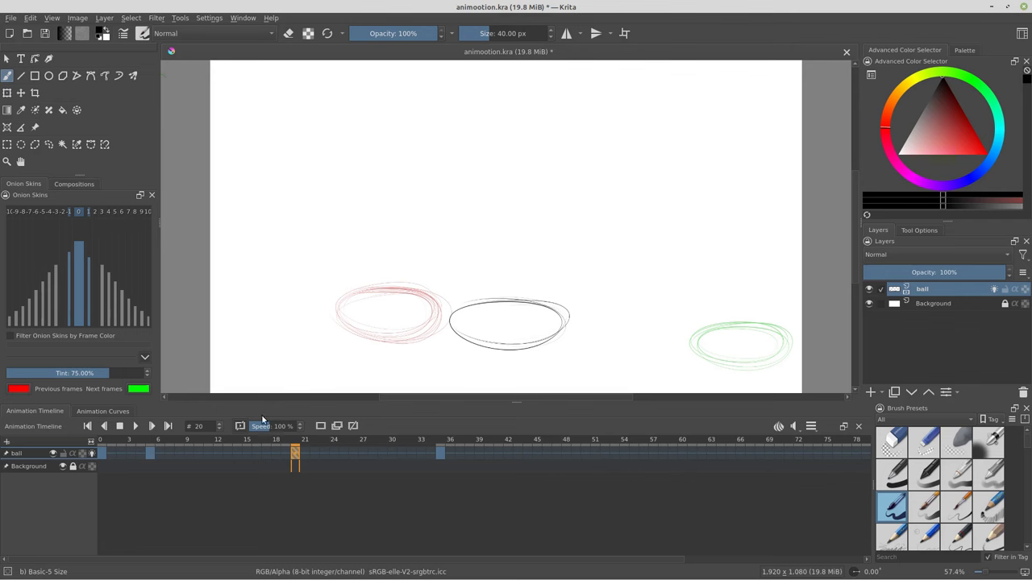
left_click(271, 453)
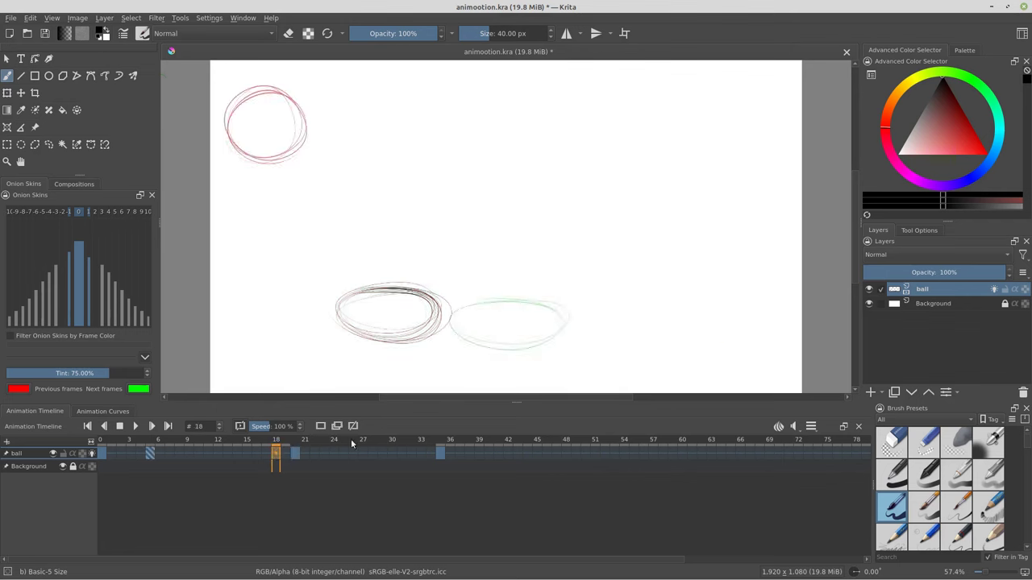
mouse_move(295, 453)
left_mouse_down()
mouse_move(333, 453)
mouse_move(274, 453)
mouse_move(311, 453)
mouse_move(274, 453)
mouse_move(295, 453)
left_mouse_up()
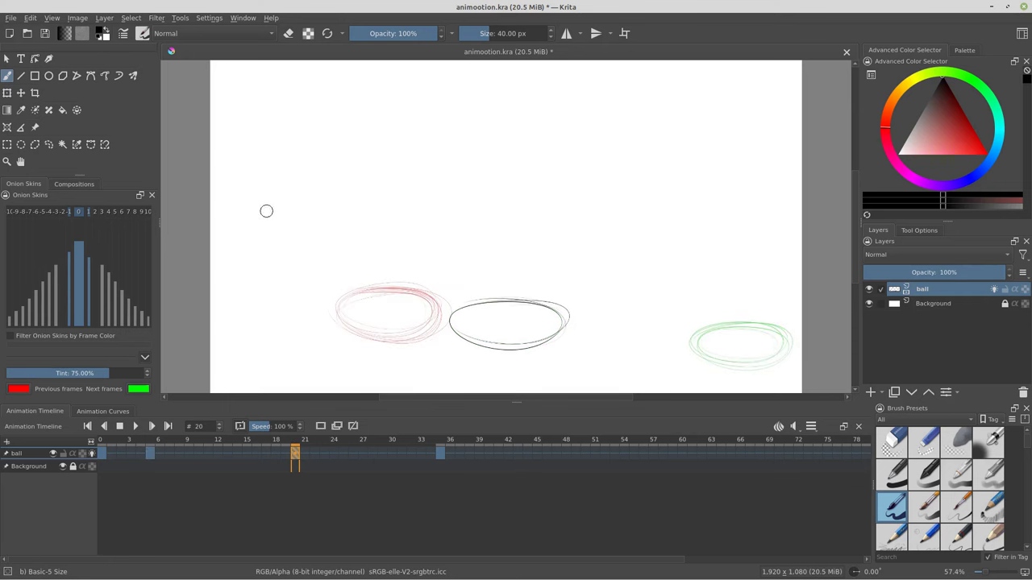
Step: Move the frame 20 squashed oval about 40 px right with the Transform tool
left_click(8, 97)
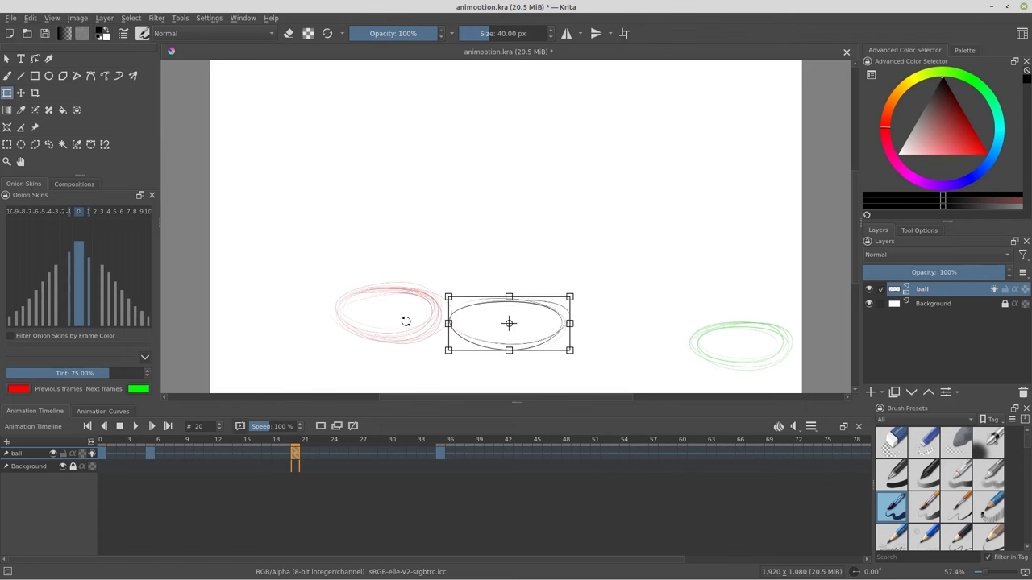
left_click_drag(475, 317, 527, 315)
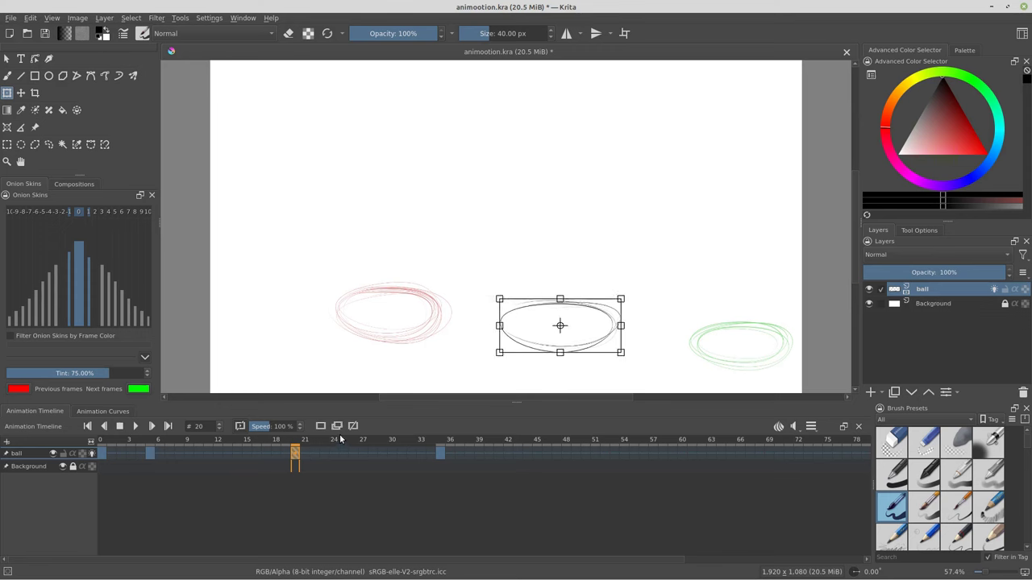
Step: Add a blank keyframe at frame 12 and draw a round ball high above the ground
key("comma")
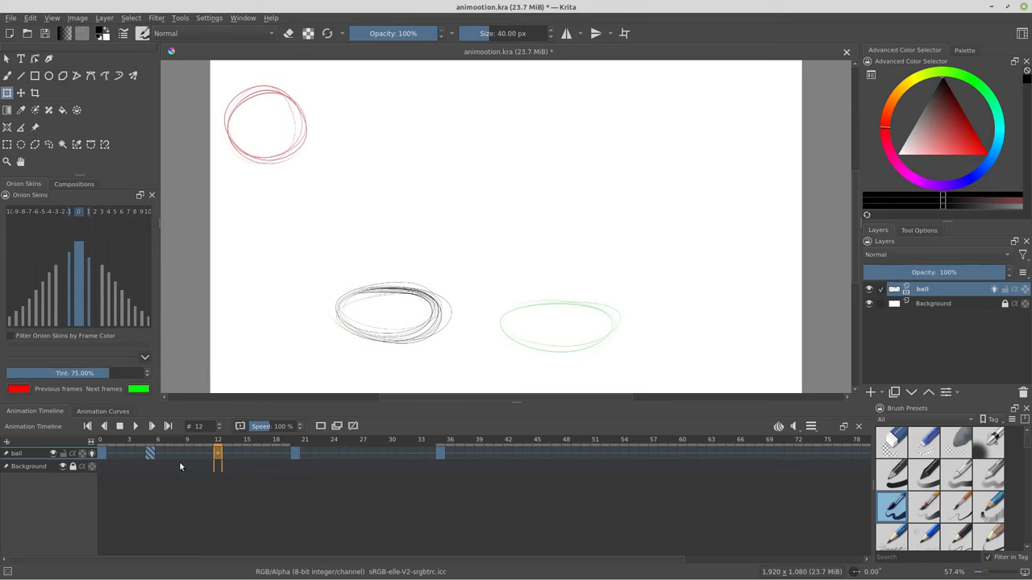
key("ctrl+z")
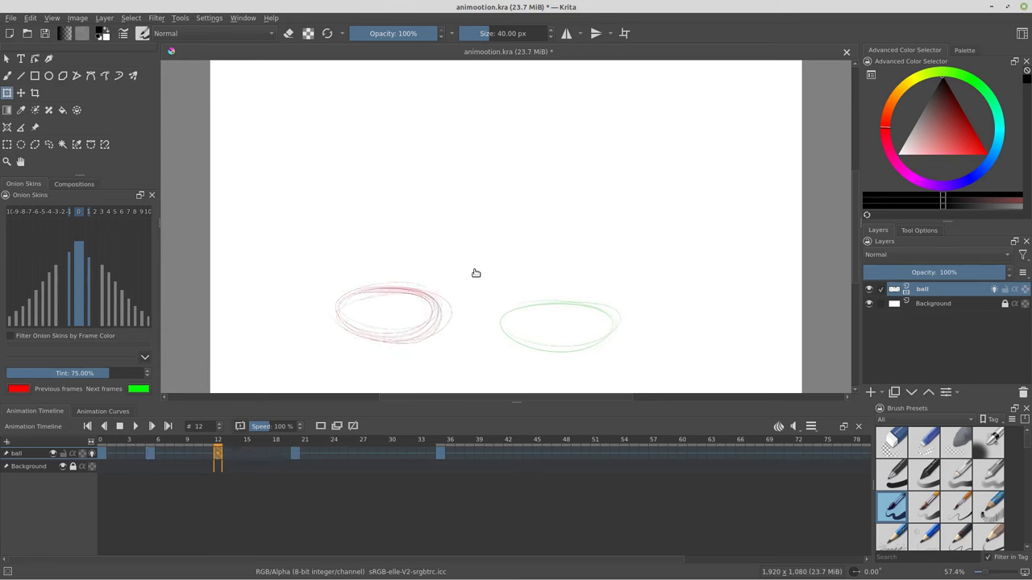
key("b")
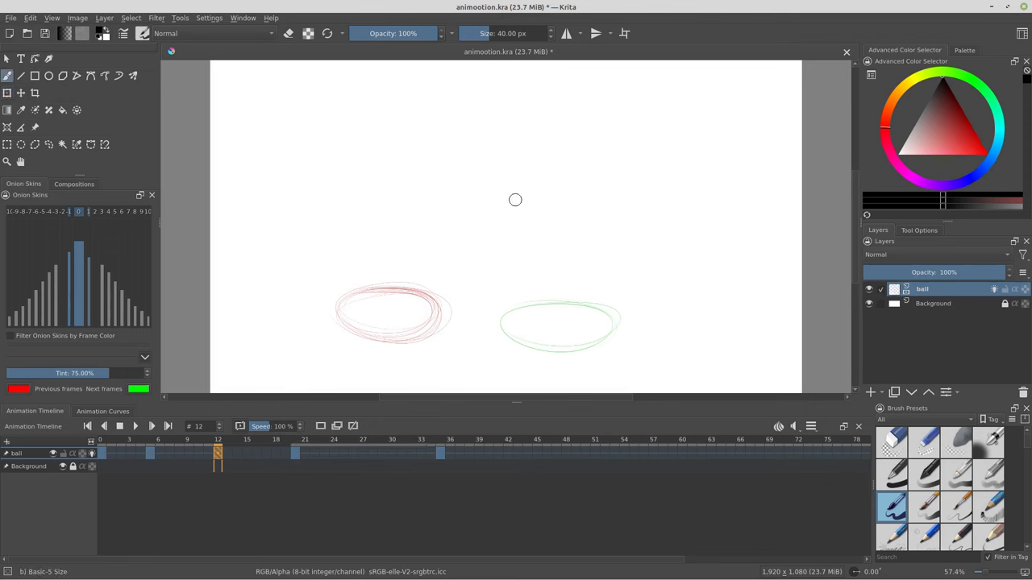
mouse_move(455, 187)
left_mouse_down()
mouse_move(503, 205)
mouse_move(528, 161)
mouse_move(451, 158)
mouse_move(526, 156)
left_mouse_up()
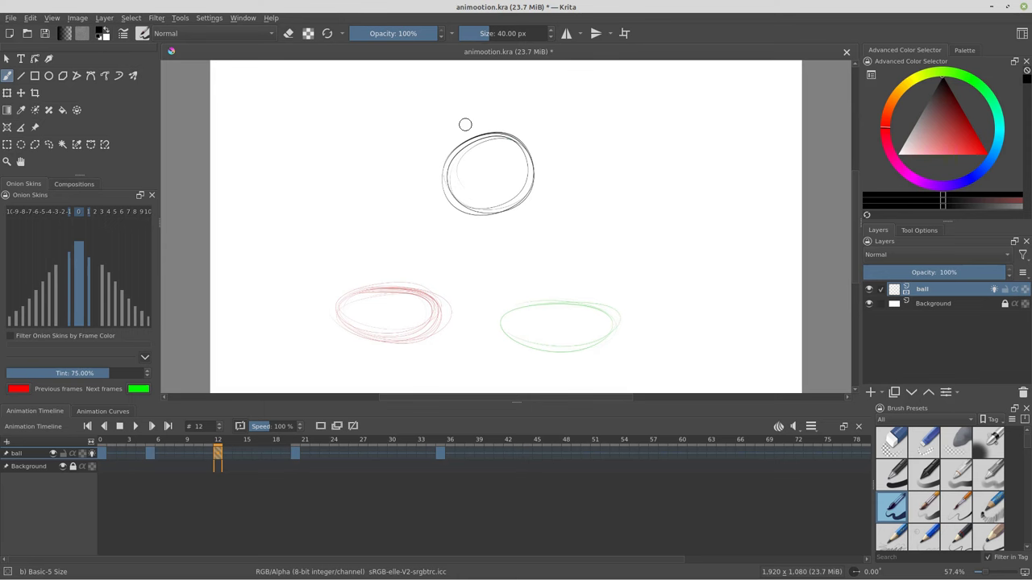
Step: Add a blank keyframe at frame 27 with a round ball drawn at the upper right
left_click(363, 453)
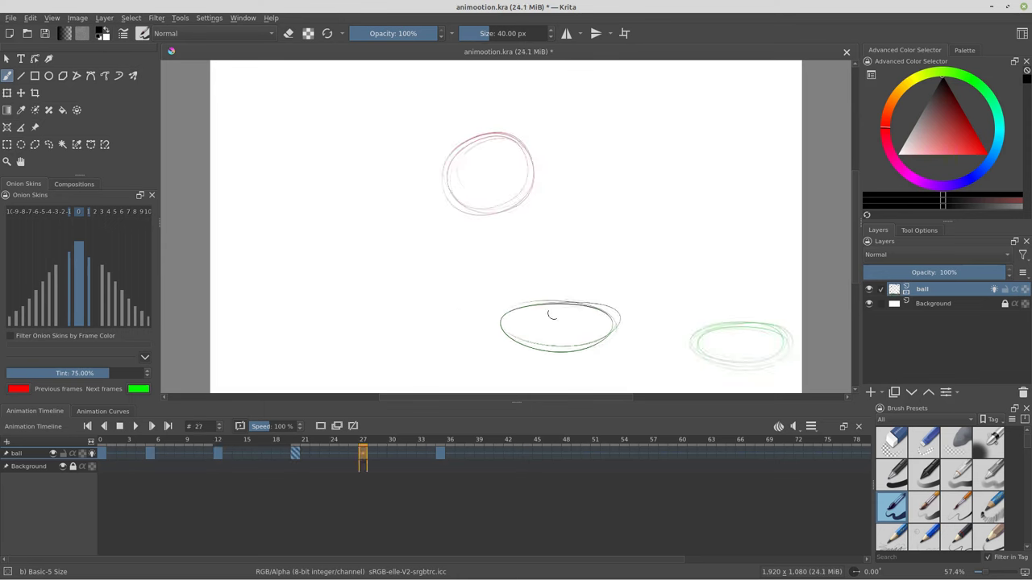
key("Delete")
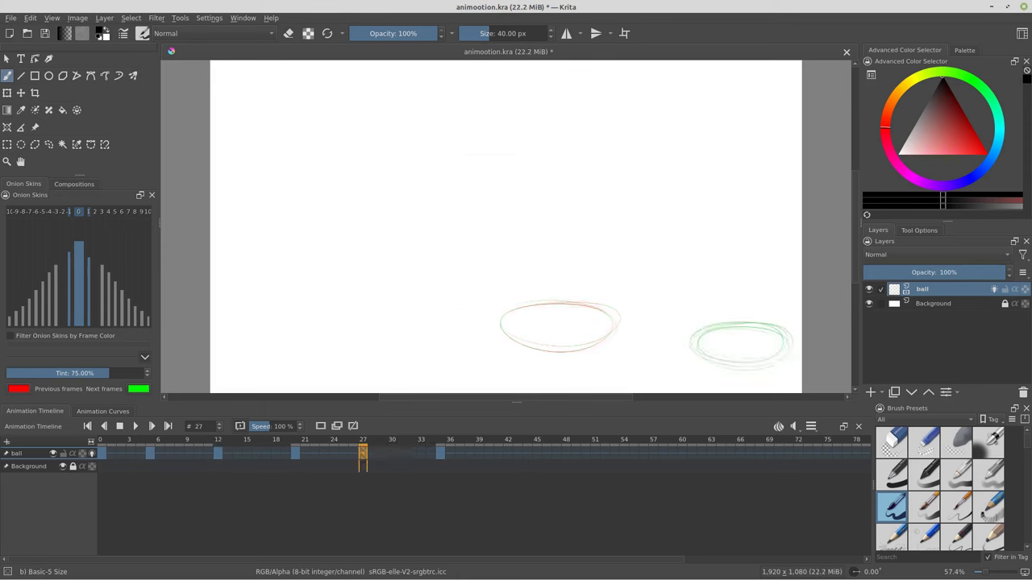
mouse_move(698, 216)
left_mouse_down()
mouse_move(645, 169)
mouse_move(713, 213)
left_mouse_up()
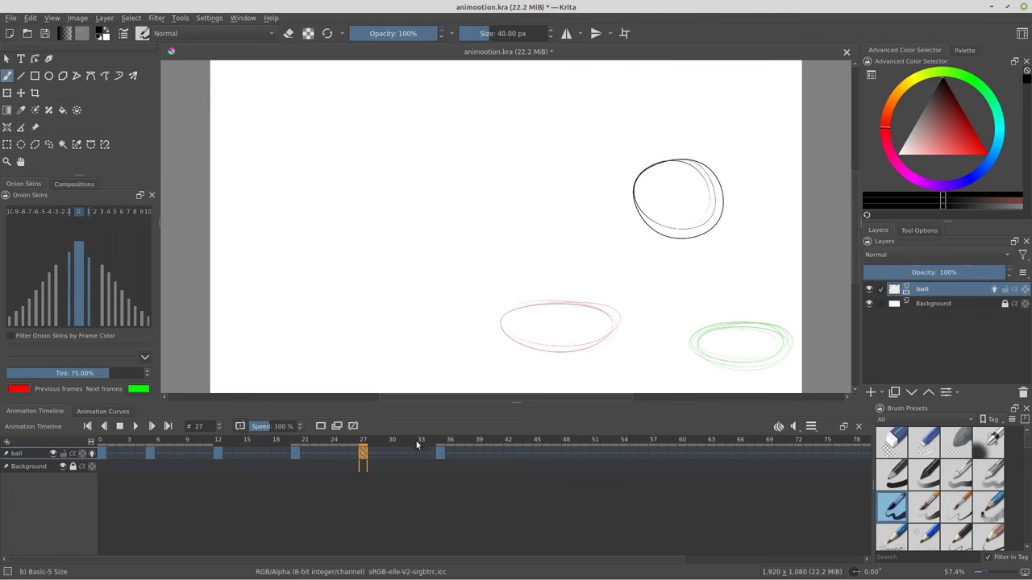
Step: Play the animation from frame 0 and stop playback at frame 7
left_click(103, 453)
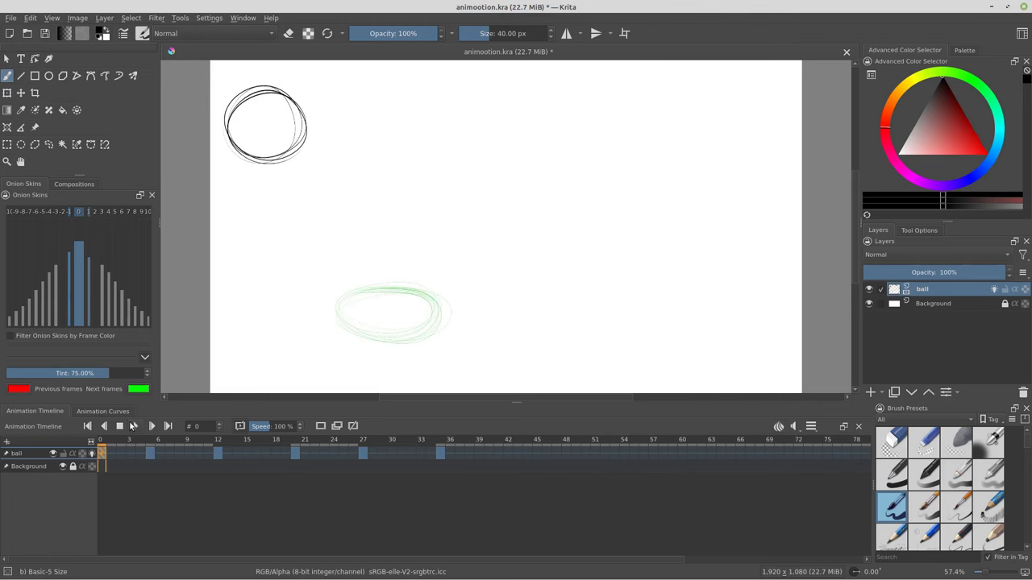
left_click(134, 426)
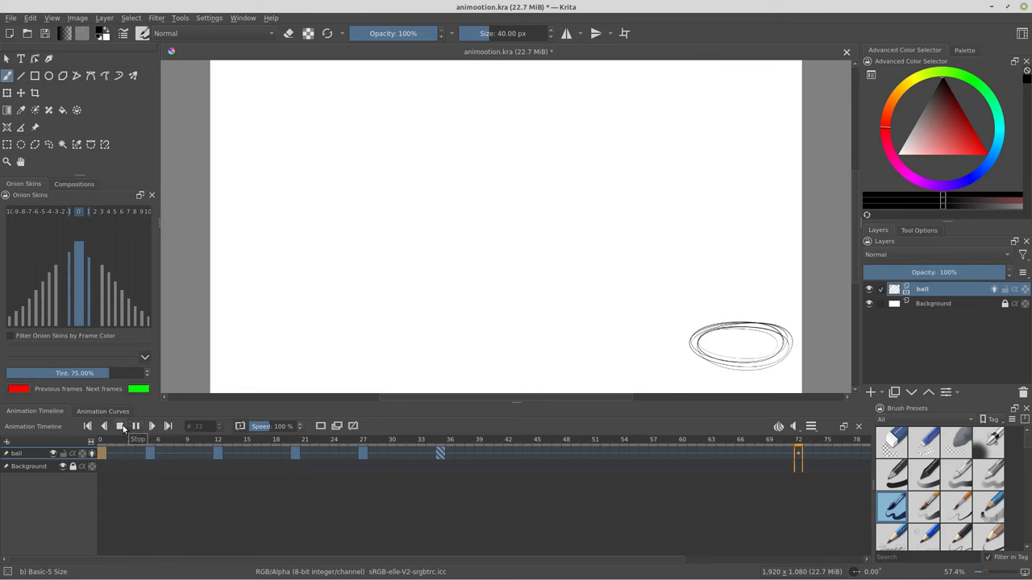
key("space")
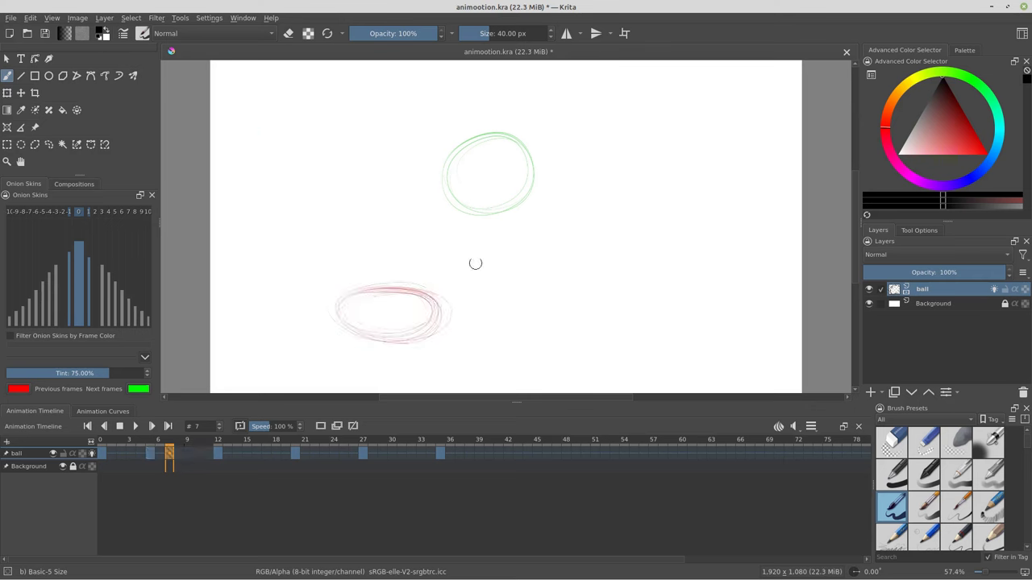
Step: Draw the ball outline frame by frame on frames 7, 8 and 9
mouse_move(446, 249)
left_mouse_down()
mouse_move(456, 270)
mouse_move(451, 250)
mouse_move(444, 271)
left_mouse_up()
key("Right")
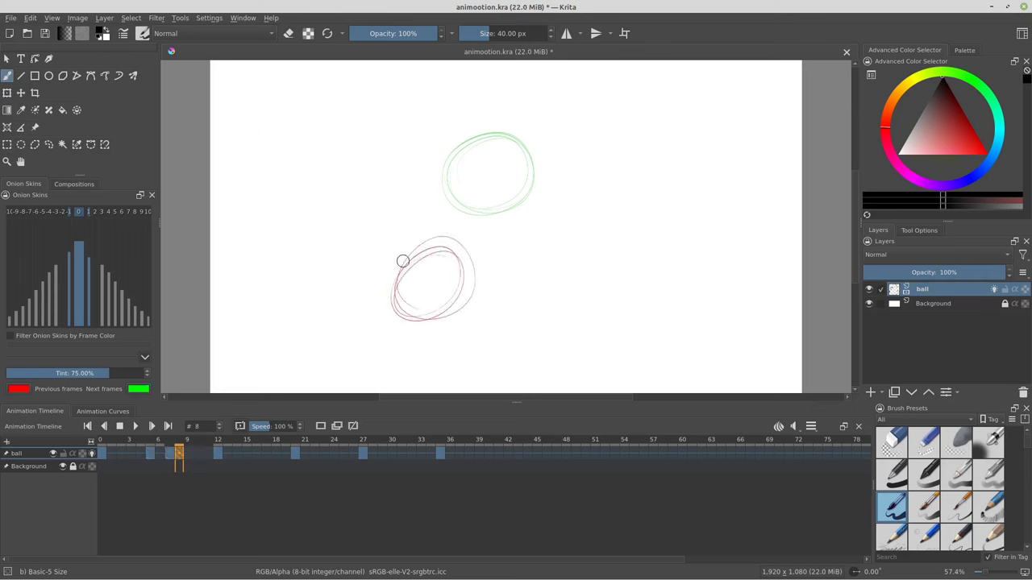
mouse_move(442, 211)
left_mouse_down()
mouse_move(483, 258)
mouse_move(452, 286)
left_mouse_up()
key("Right")
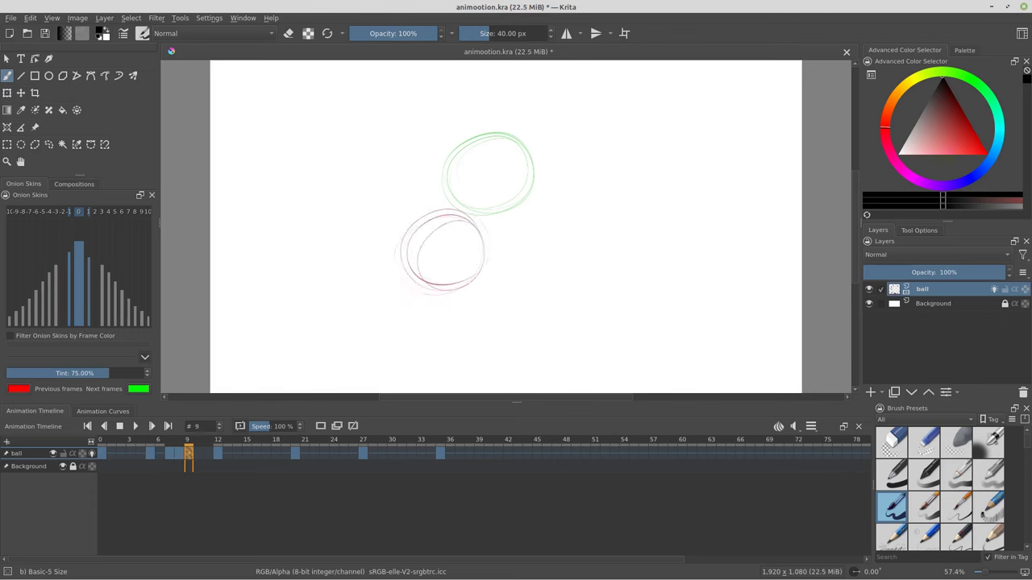
mouse_move(448, 177)
left_mouse_down()
mouse_move(467, 176)
mouse_move(452, 241)
mouse_move(492, 166)
mouse_move(458, 206)
left_mouse_up()
key("Right")
key("Right")
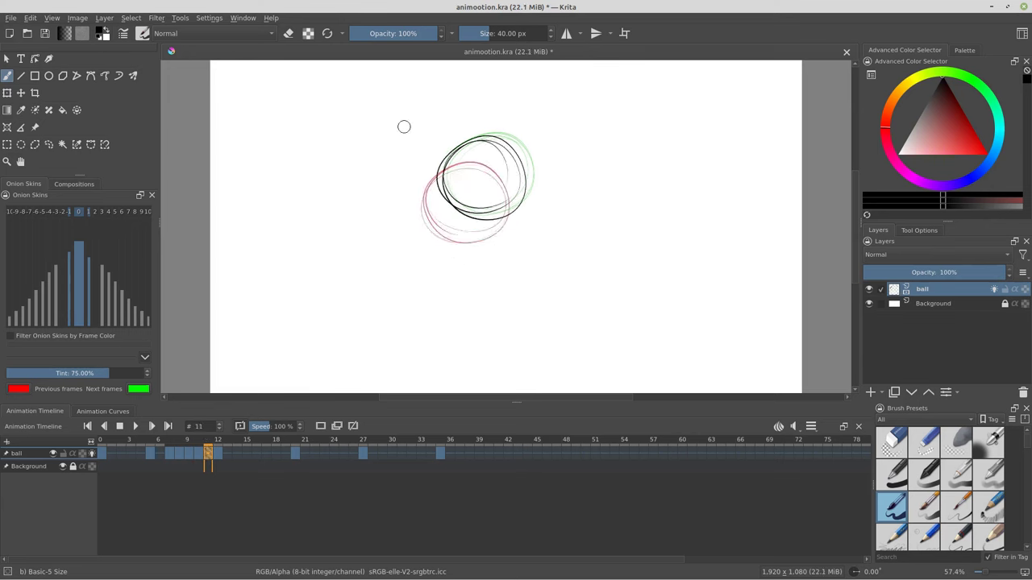
Step: Continue drawing ball outlines on the later frames, from frame 14 through about frame 31
key("Right")
key("Right")
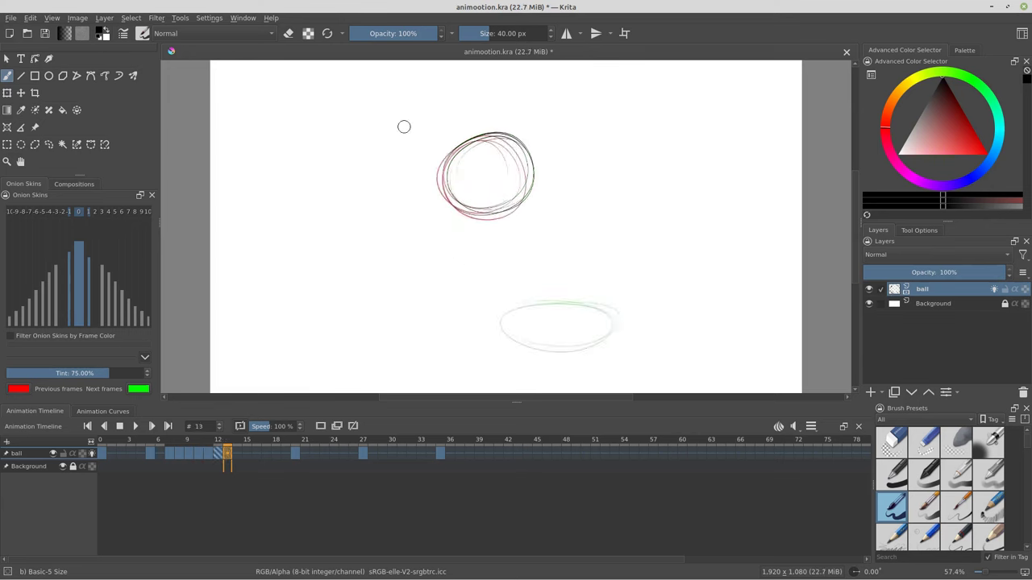
key("Right")
mouse_move(500, 186)
left_mouse_down()
mouse_move(467, 234)
mouse_move(511, 209)
mouse_move(484, 201)
mouse_move(500, 198)
left_mouse_up()
key("Right")
key("Right")
left_click_drag(428, 262, 553, 196)
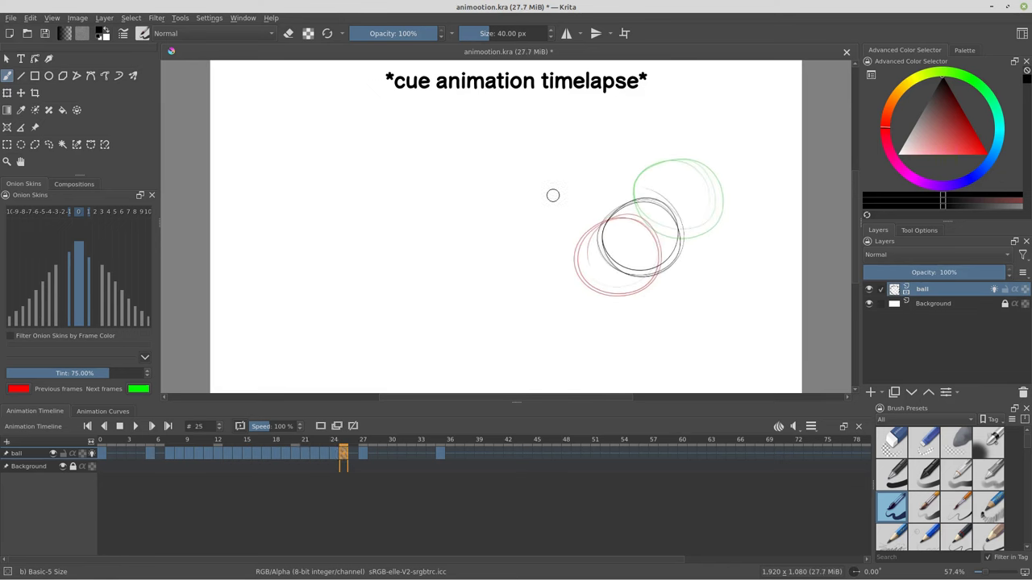
mouse_move(661, 166)
left_mouse_down()
mouse_move(625, 181)
mouse_move(693, 147)
left_mouse_up()
key("Right")
key("Right")
key("Right")
key("Right")
key("Right")
mouse_move(705, 246)
left_mouse_down()
mouse_move(730, 318)
mouse_move(710, 242)
left_mouse_up()
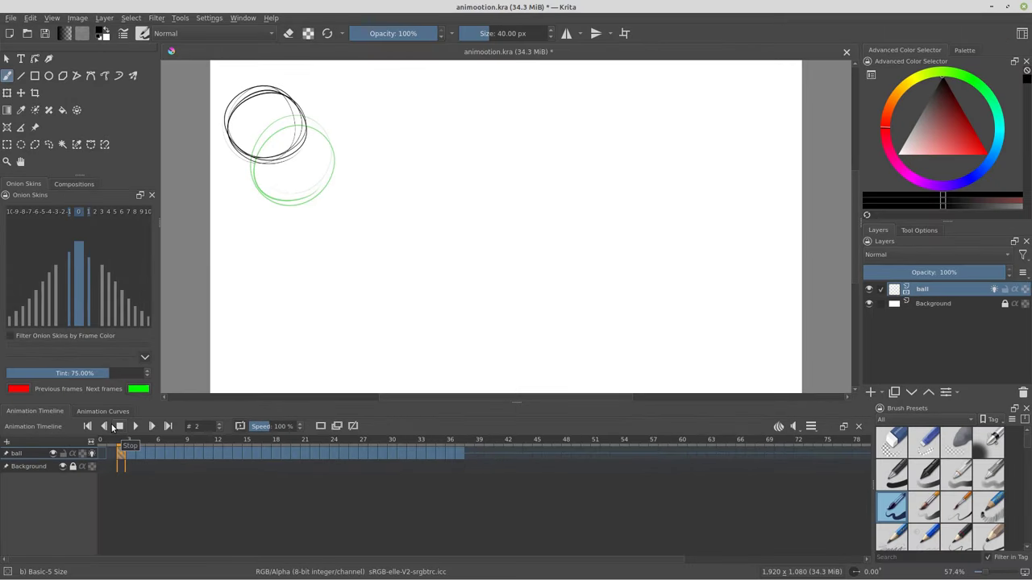
left_click(134, 428)
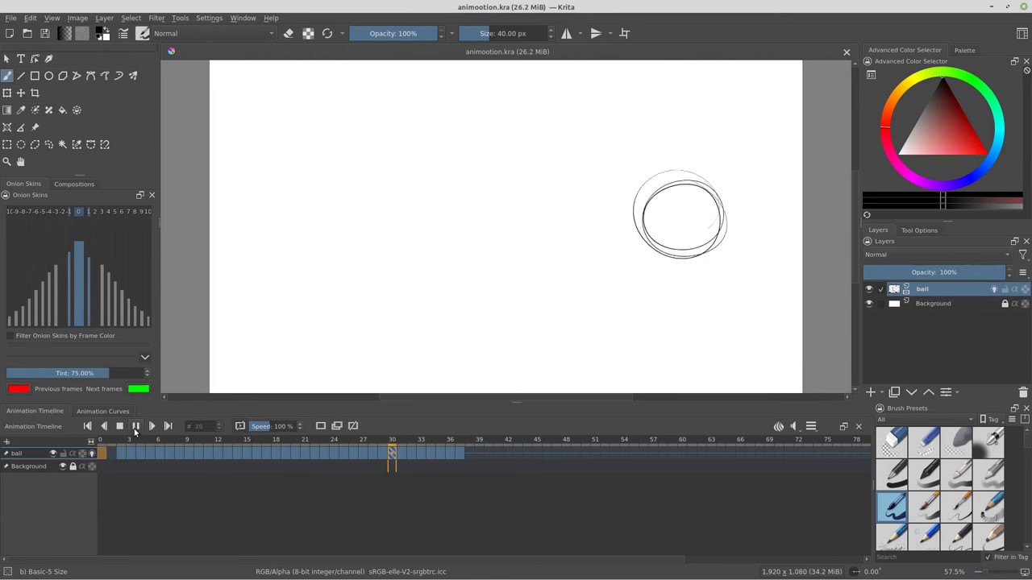
left_click(136, 425)
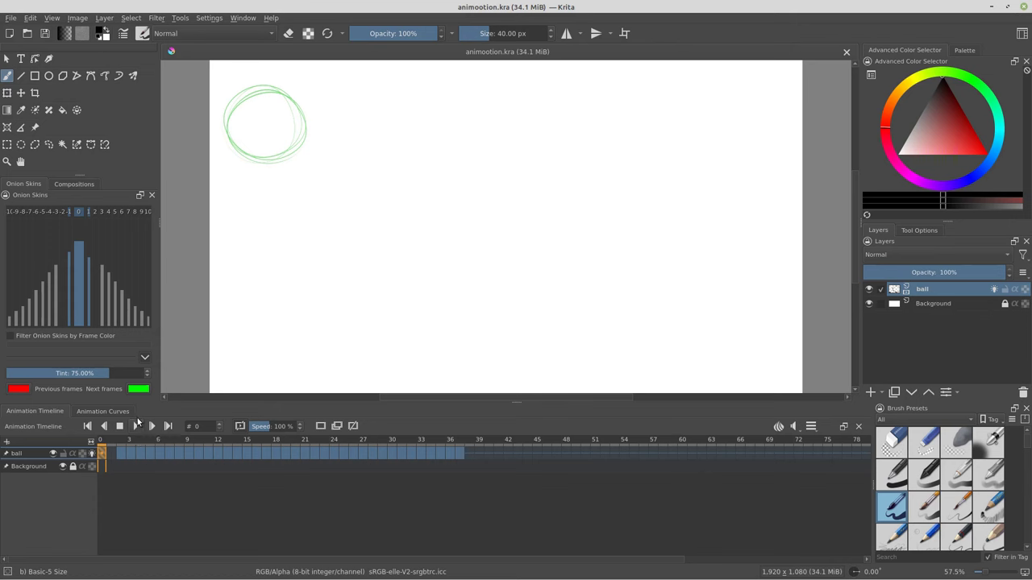
Step: Draw the ball entering at the left edge on frames 0–1 and exiting past the right edge
mouse_move(238, 73)
left_mouse_down()
mouse_move(242, 137)
mouse_move(197, 67)
left_mouse_up()
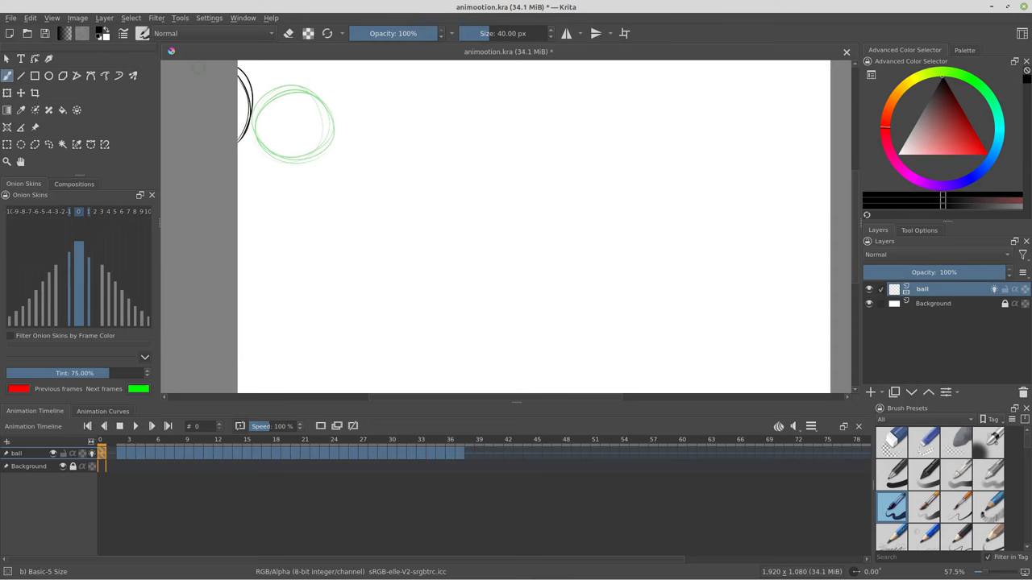
key("period")
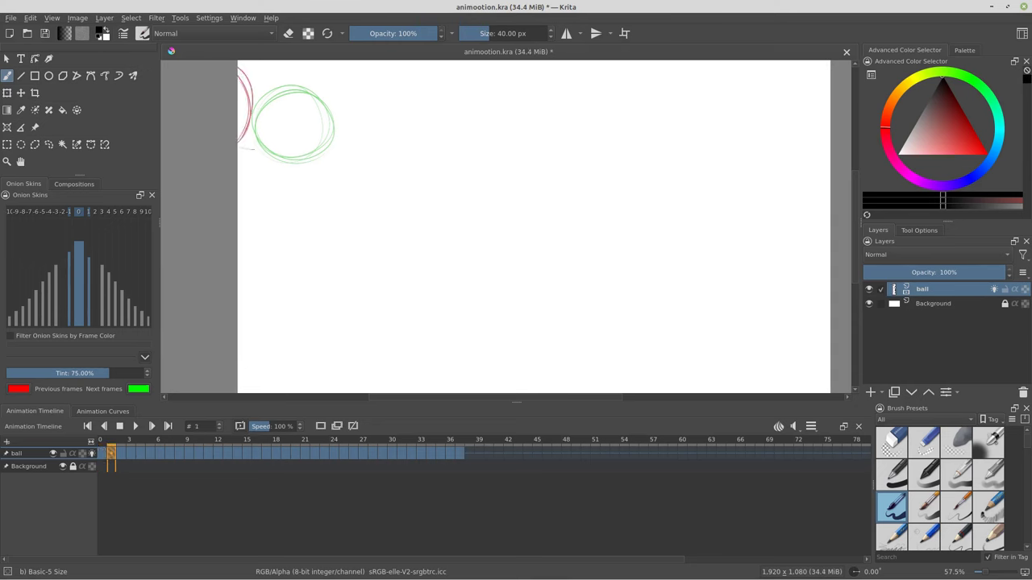
mouse_move(286, 85)
left_mouse_down()
mouse_move(242, 149)
mouse_move(298, 97)
left_mouse_up()
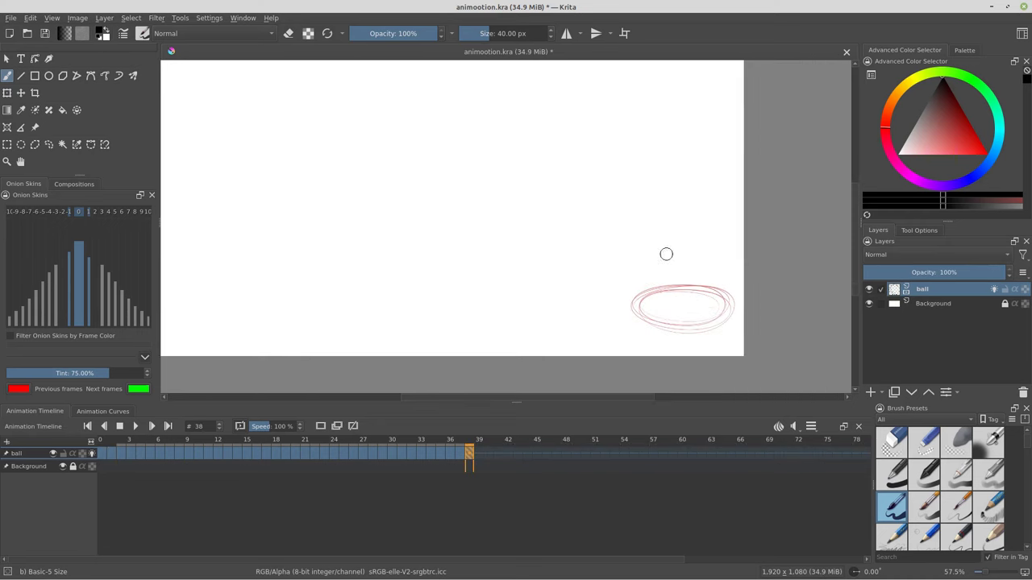
mouse_move(666, 254)
left_mouse_down()
mouse_move(697, 250)
mouse_move(744, 211)
left_mouse_up()
Step: Add empty frames at frames 40 and 42, then scrub the timeline to check the motion
key("period")
key("period")
key("Insert")
key("period")
key("period")
key("Insert")
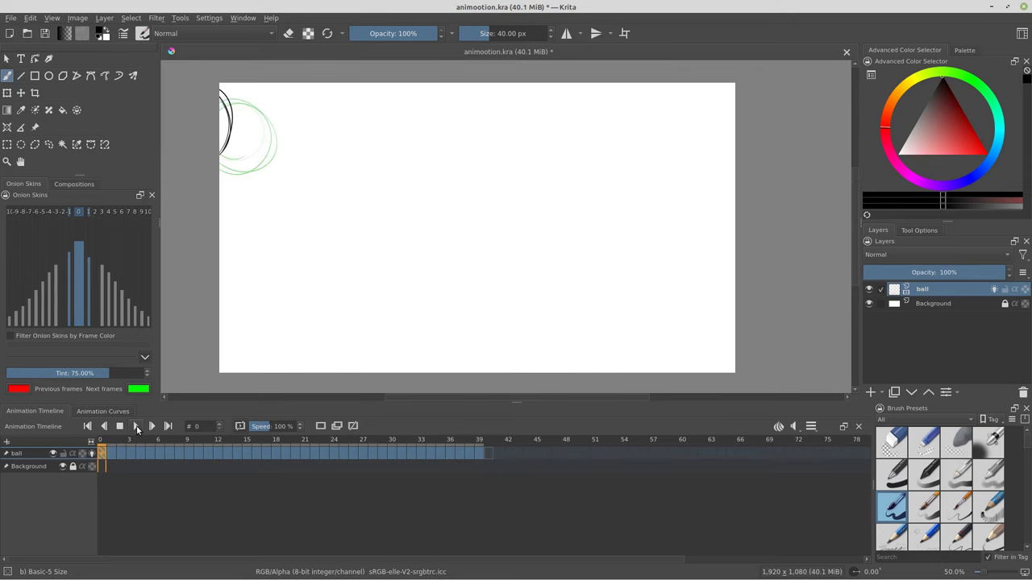
mouse_move(105, 441)
left_mouse_down()
mouse_move(529, 448)
mouse_move(103, 440)
left_mouse_up()
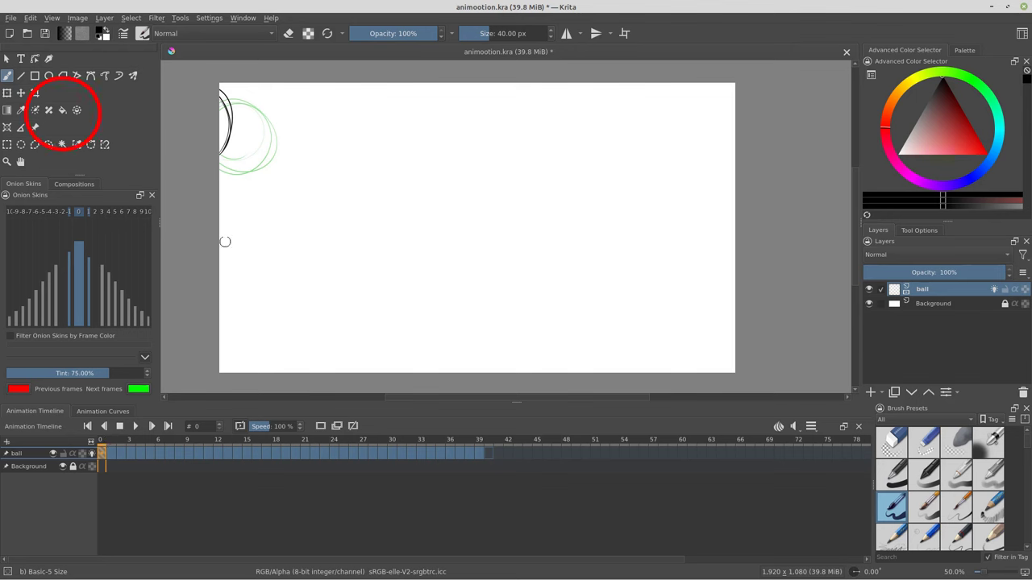
Step: With the Fill tool and red as the colour, fill the ball on frame 0
left_click(64, 111)
left_click_drag(985, 153, 1003, 166)
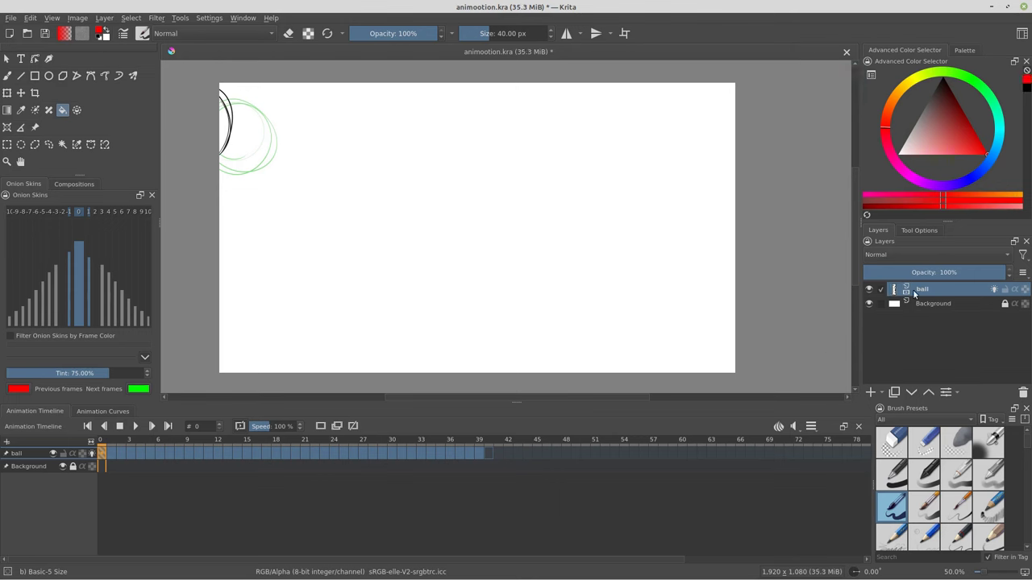
left_click(873, 305)
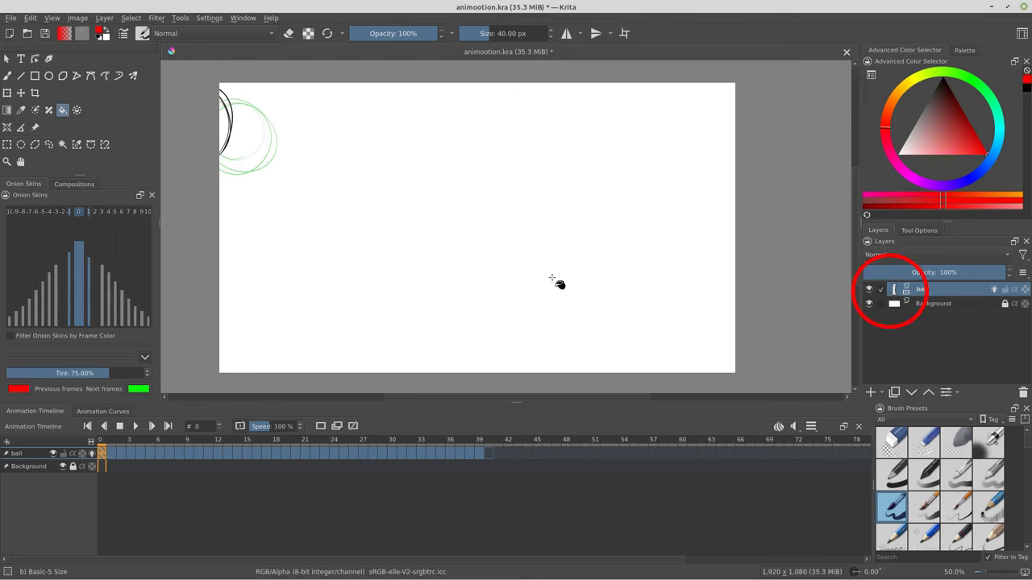
left_click(234, 133)
Step: Fill the ball red on the following frames, including frames 4, 5 and 6
key("Right")
key("Right")
key("Right")
scroll(266, 153, "up", 1)
key("Right")
left_click(354, 218)
key("Right")
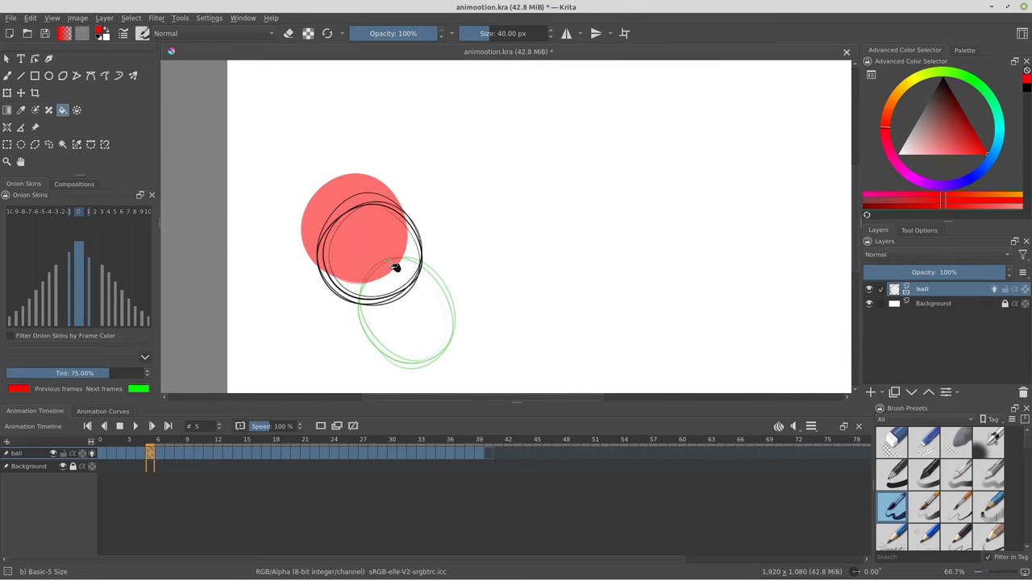
left_click(400, 282)
key("Right")
left_click(419, 304)
key("Right")
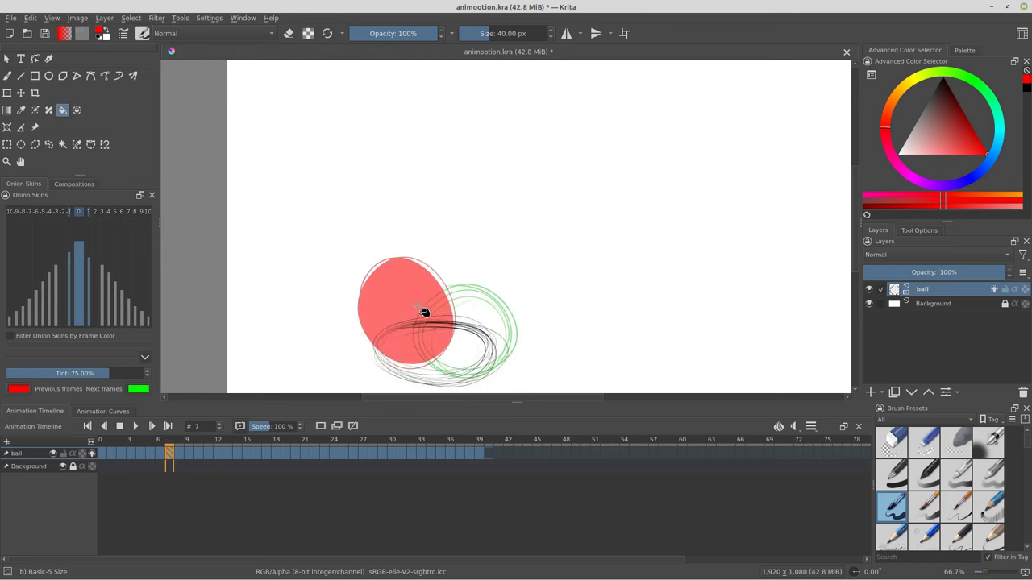
key("Right")
key("Right")
key("Right")
key("Right")
Step: Undo the canvas-wide spill on frame 11, close the ball's outline with the brush, and refill it red
left_click(514, 255)
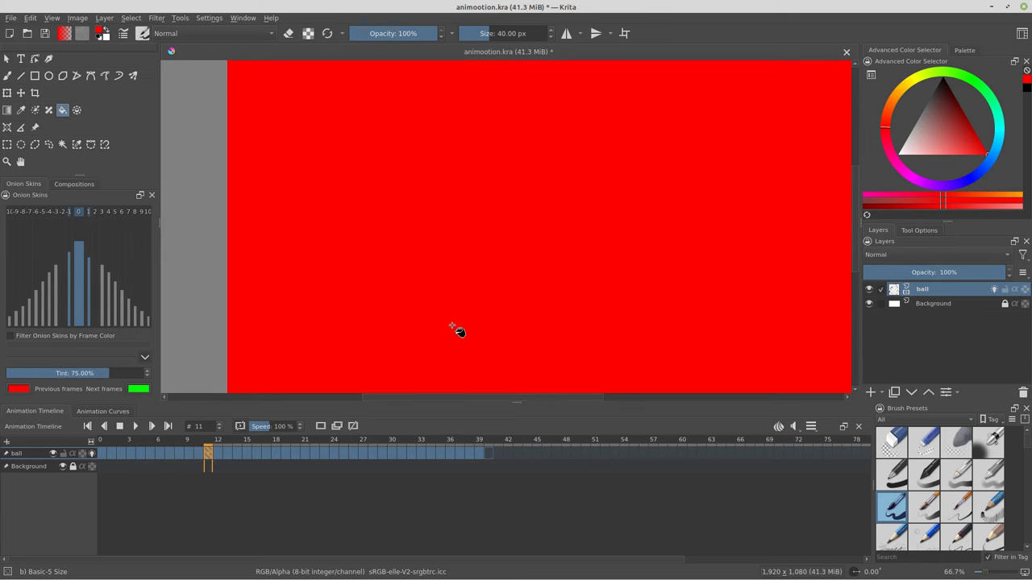
key("ctrl+z")
key("b")
key("d")
mouse_move(539, 182)
left_mouse_down()
mouse_move(516, 185)
mouse_move(504, 286)
mouse_move(484, 202)
mouse_move(471, 242)
left_mouse_up()
key("f")
left_click(1022, 199)
left_click(506, 230)
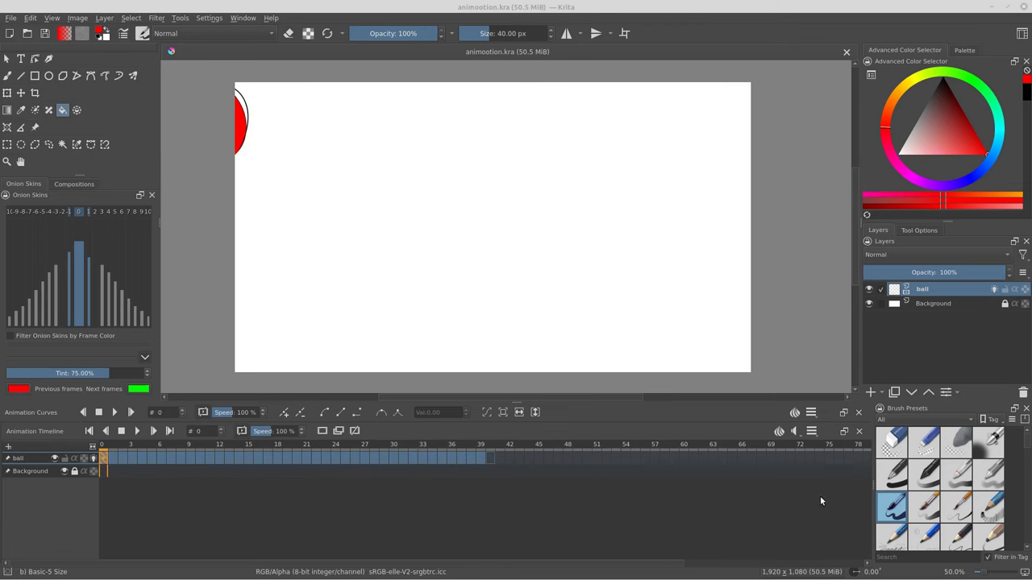
Step: Add a new paint layer above the ball layer and rename it 'highlight'
left_click(989, 440)
left_click(877, 376)
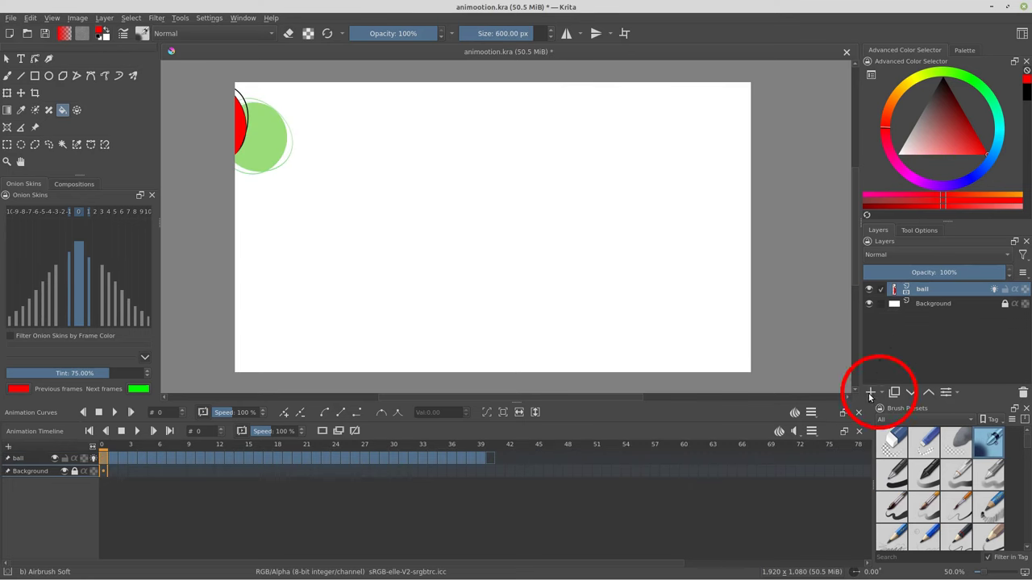
double_click(931, 289)
type("highlight")
key("Return")
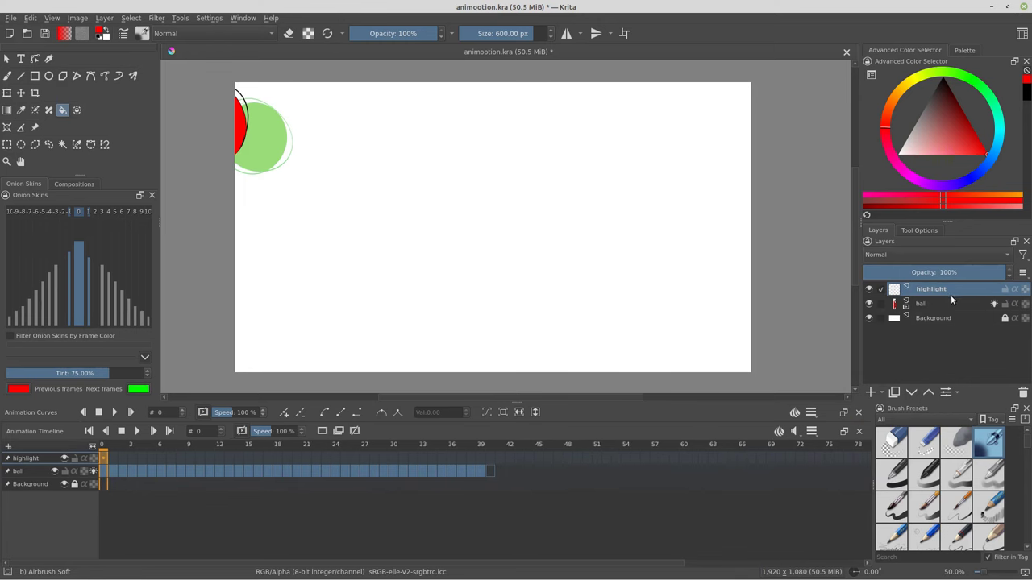
left_click(892, 507)
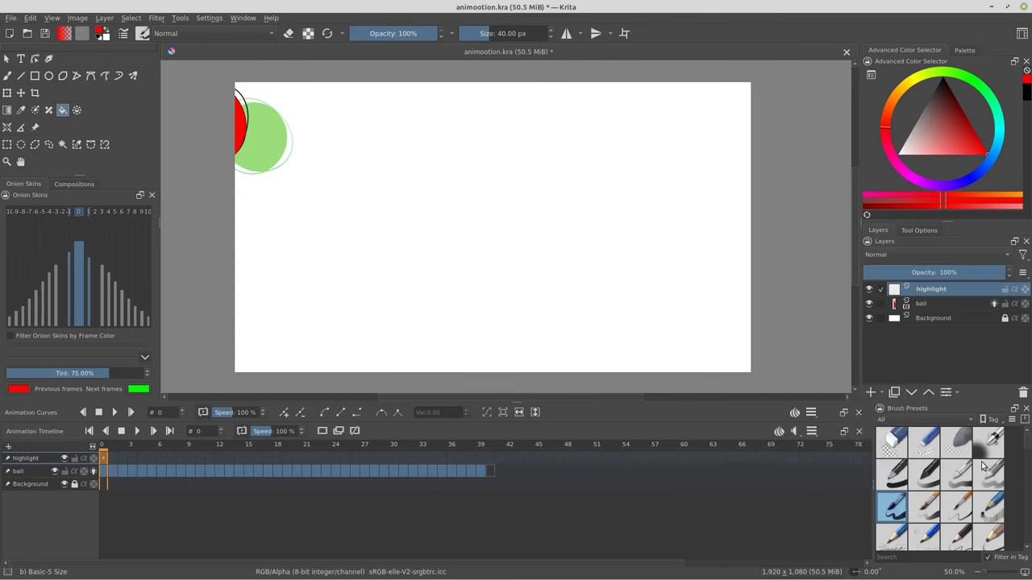
Step: Choose the soft airbrush in white and step through the later frames to check the ball
left_click(990, 445)
left_click(900, 154)
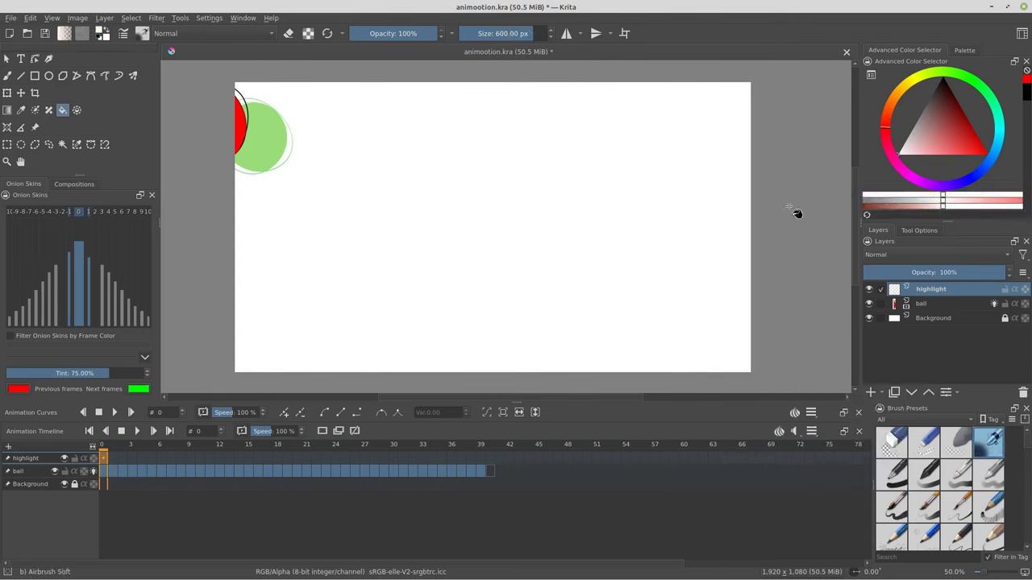
left_click(375, 457)
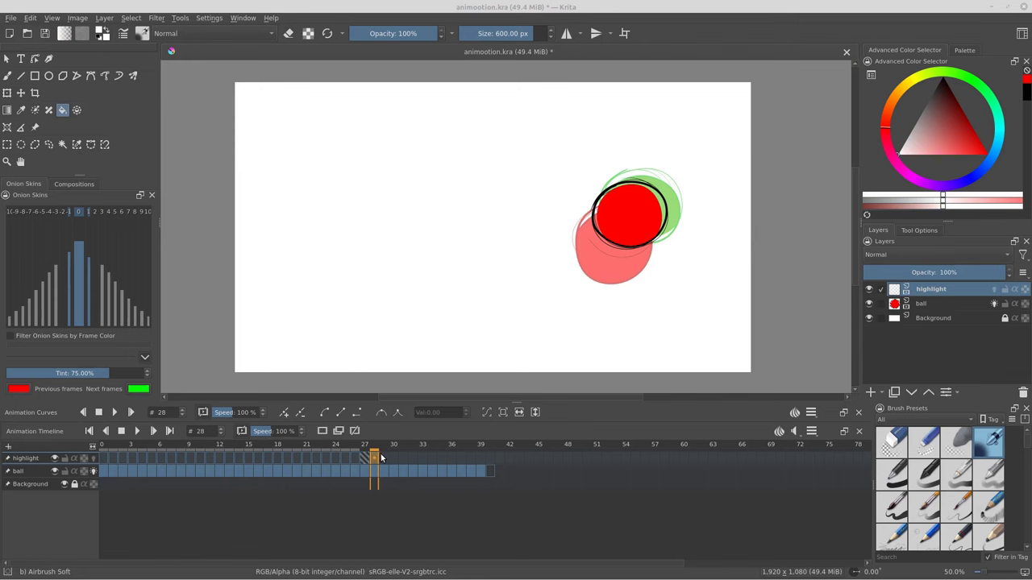
left_click(382, 458)
left_click(403, 459)
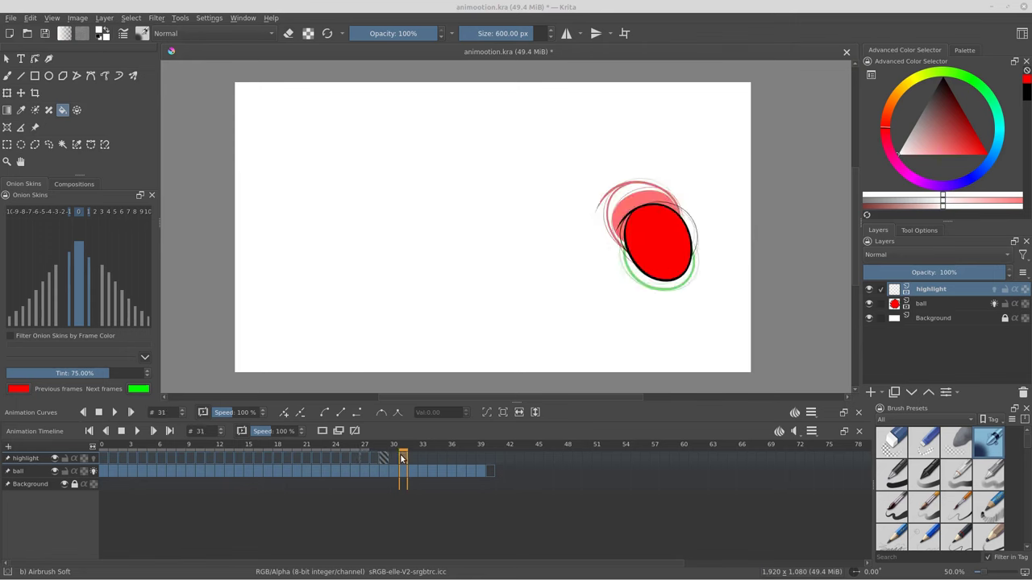
left_click(411, 459)
left_click(423, 458)
left_click(432, 457)
left_click(443, 458)
left_click(452, 458)
left_click(461, 458)
left_click(471, 458)
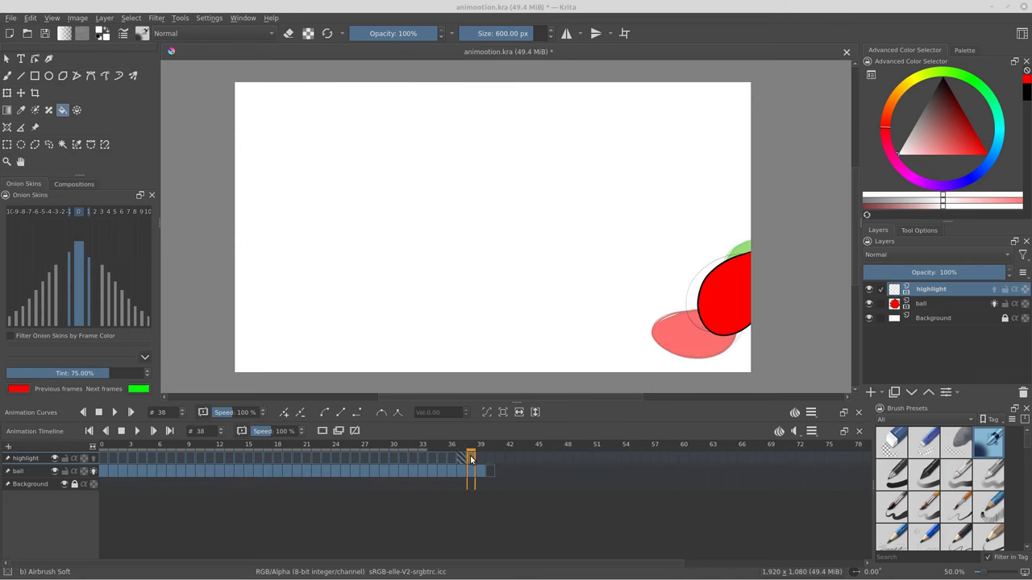
left_click(481, 458)
left_click(488, 458)
Step: Return to frame 1 and shrink the brush to about 51 px
left_click(112, 457)
key("b")
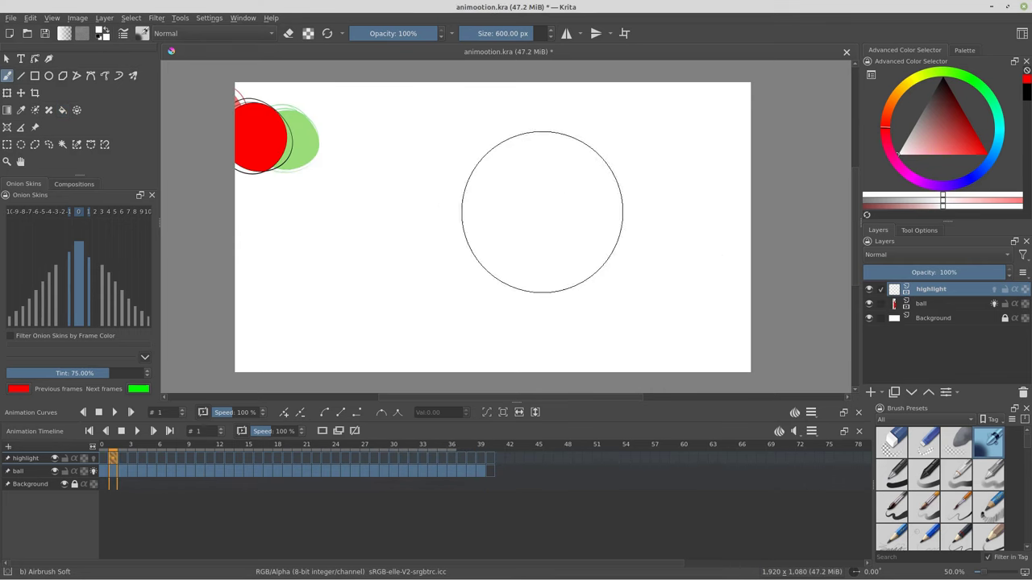
left_click_drag(533, 34, 490, 39)
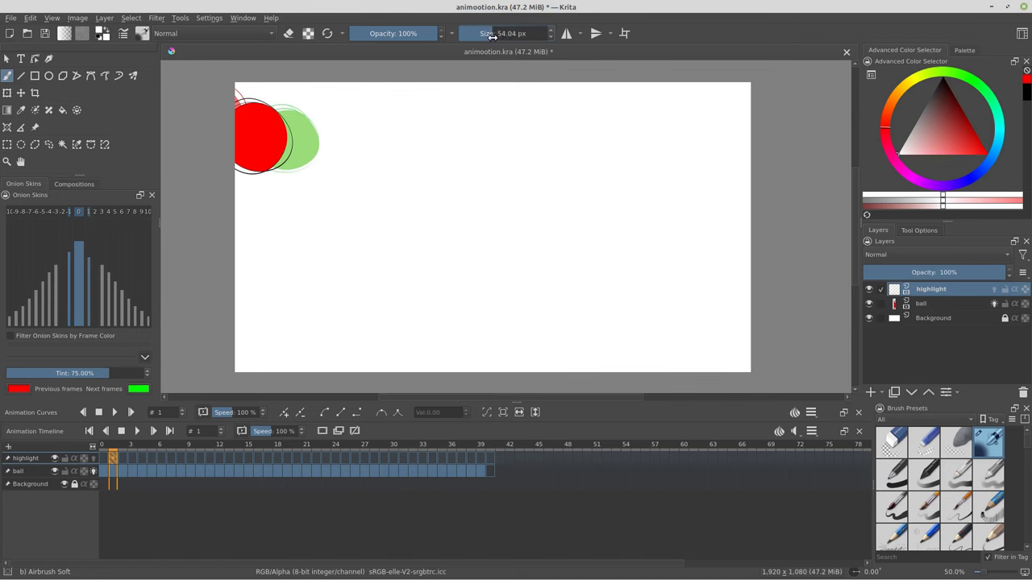
Step: Airbrush white highlights on the ball in frame 1 and on the squashed ball
mouse_move(246, 113)
left_mouse_down()
mouse_move(240, 130)
mouse_move(261, 127)
left_mouse_up()
key("period")
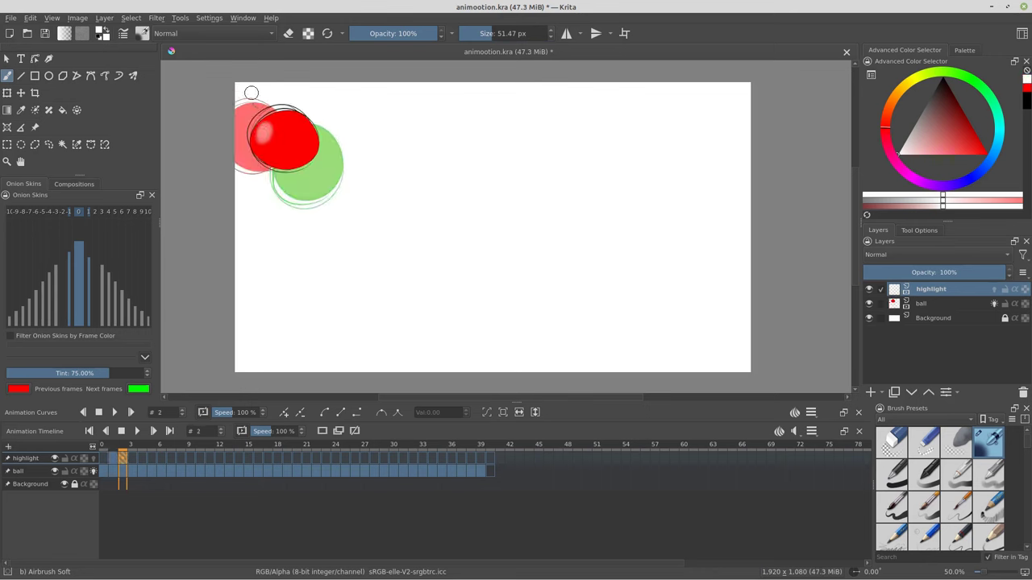
key("period")
key("period")
key("period")
key("period")
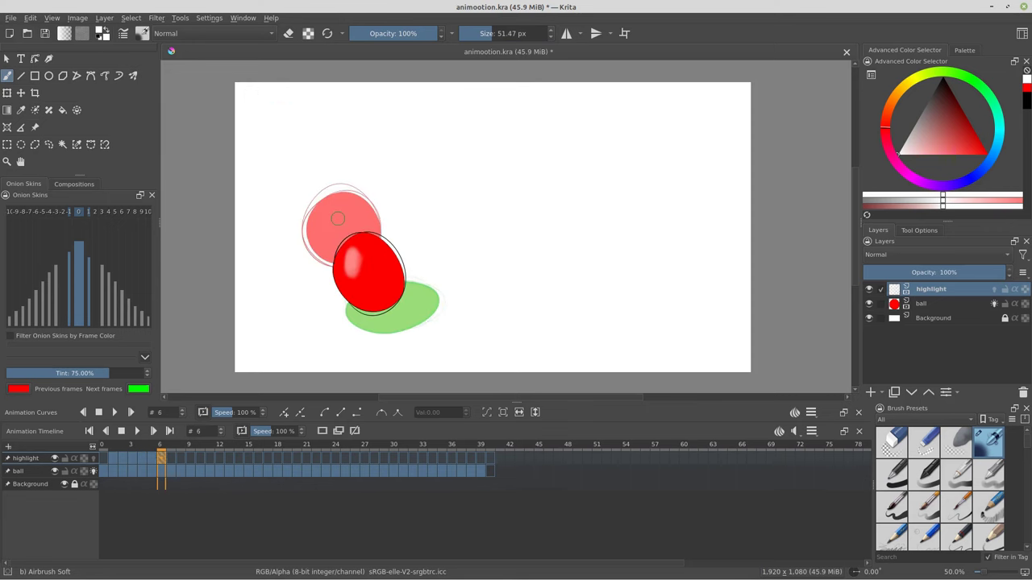
key("period")
mouse_move(372, 293)
left_mouse_down()
mouse_move(371, 304)
mouse_move(420, 266)
left_mouse_up()
key("period")
key("period")
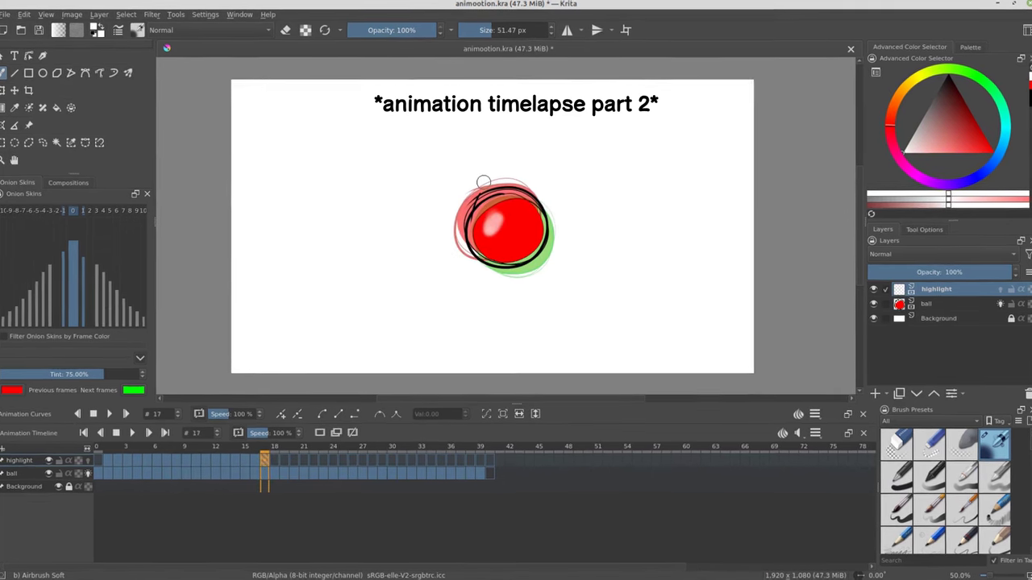
Step: Paint white highlights on the ball around frames 18 and 20, then preview through frame 28
key("period")
left_click_drag(486, 208, 504, 246)
key("period")
key("period")
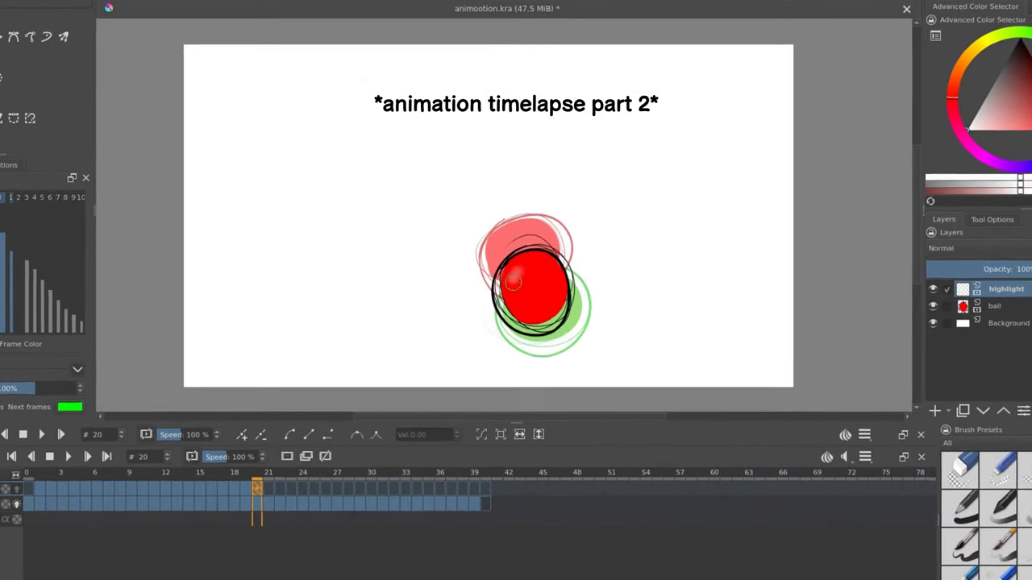
key("period")
left_click_drag(507, 348, 513, 355)
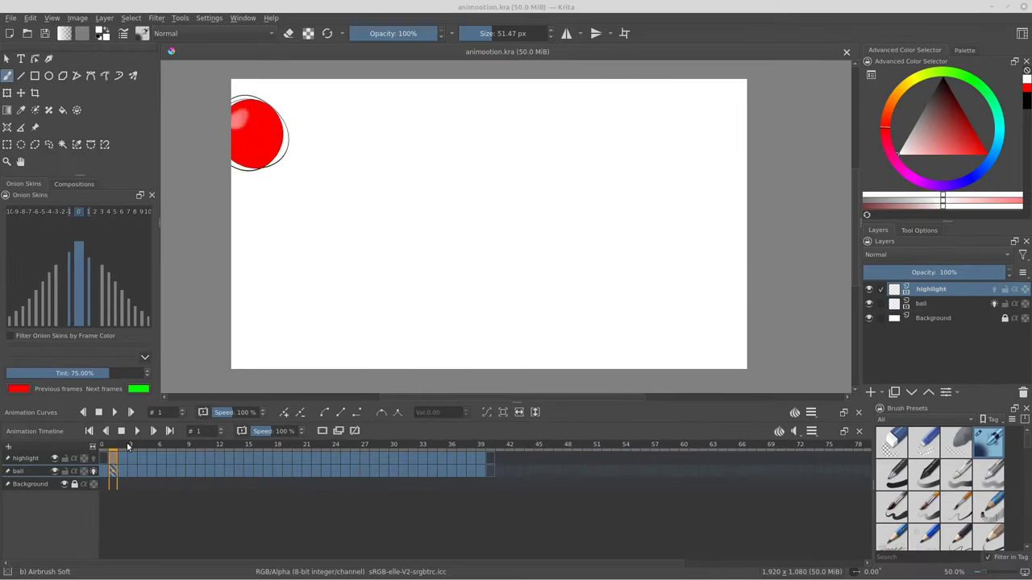
left_click_drag(127, 447, 580, 454)
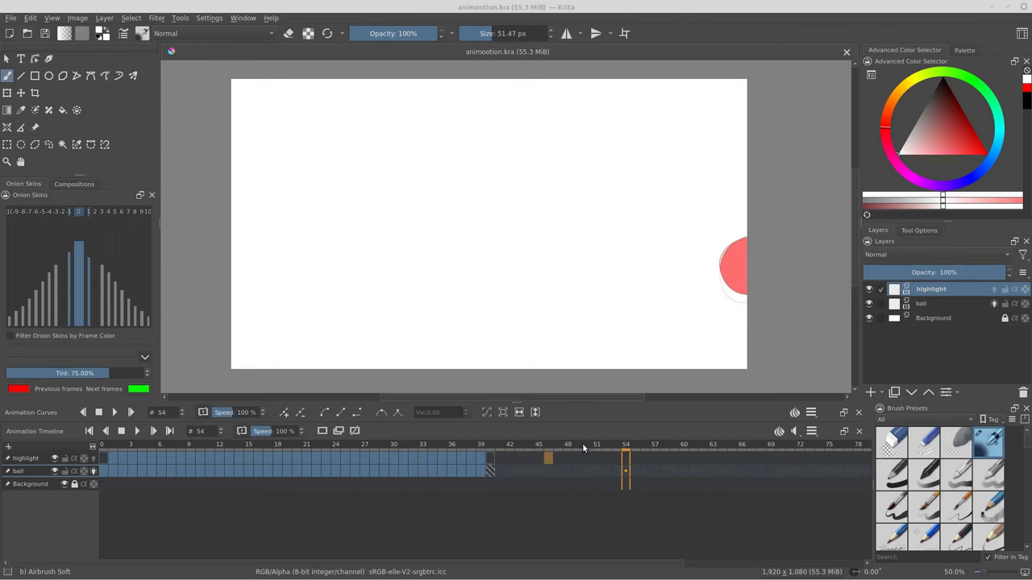
Step: Change the clip end from frame 100 to 40 in the timeline's clip settings
left_click(811, 433)
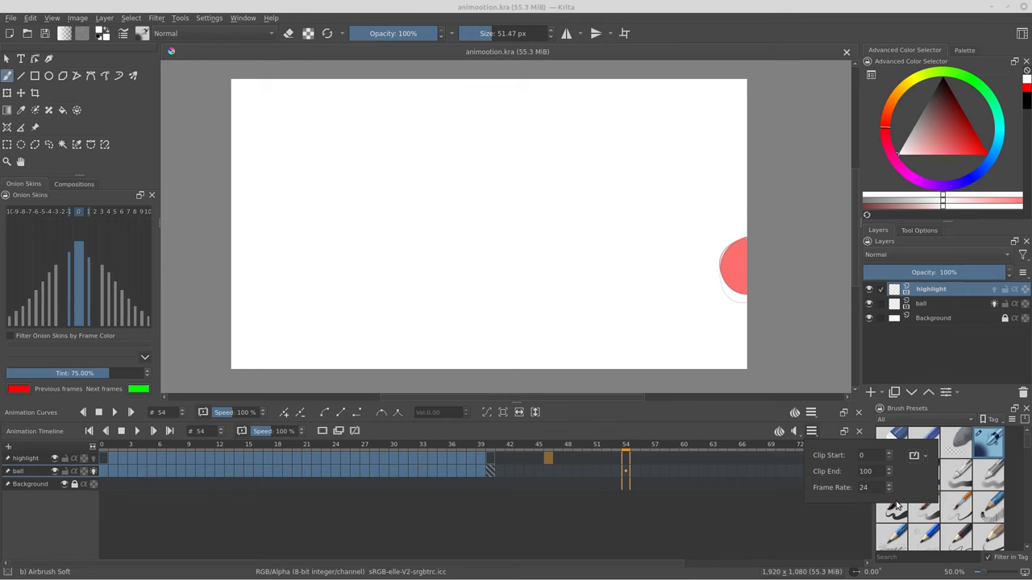
left_click(489, 450)
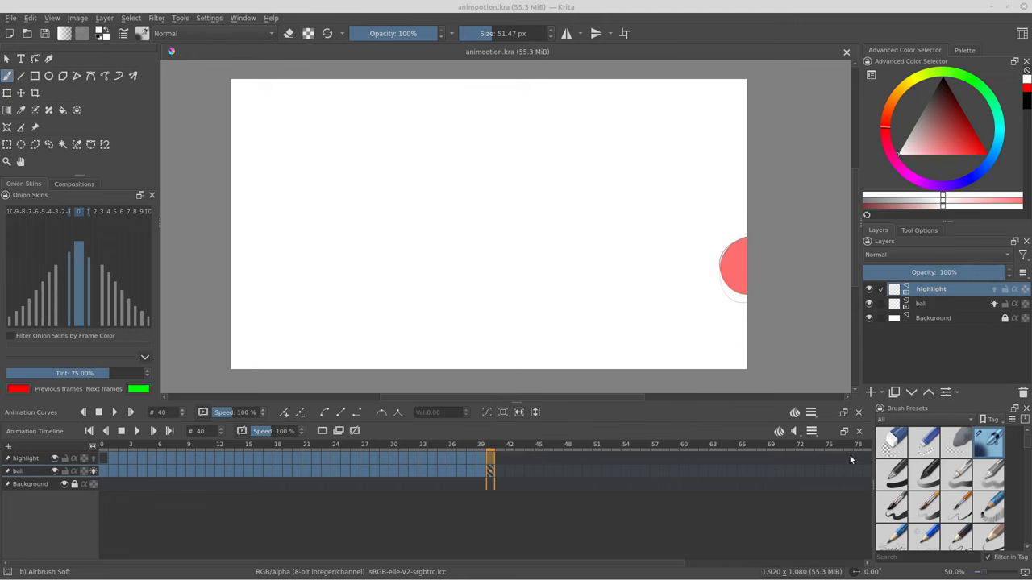
left_click(817, 439)
double_click(871, 471)
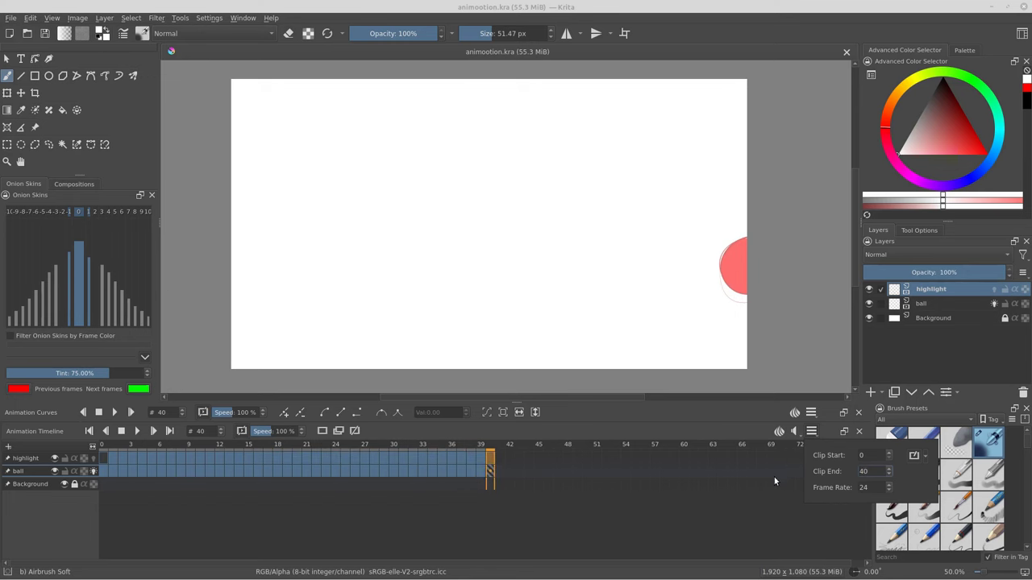
left_click(619, 474)
left_click(651, 471)
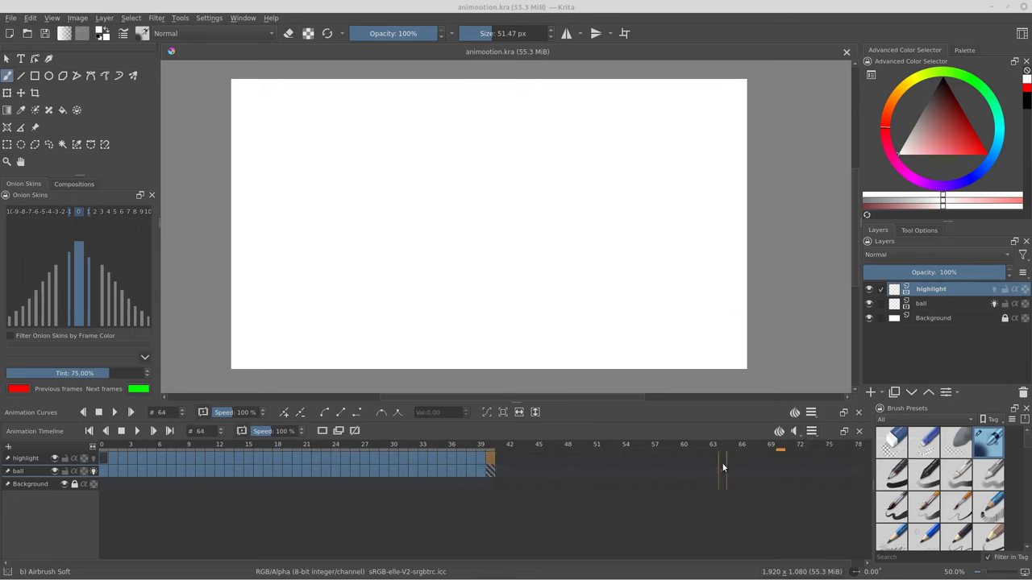
Step: Rewind to frame 0, lock the highlight and ball layers, and turn off the ball's onion skins
left_click(589, 468)
left_click_drag(589, 467, 101, 464)
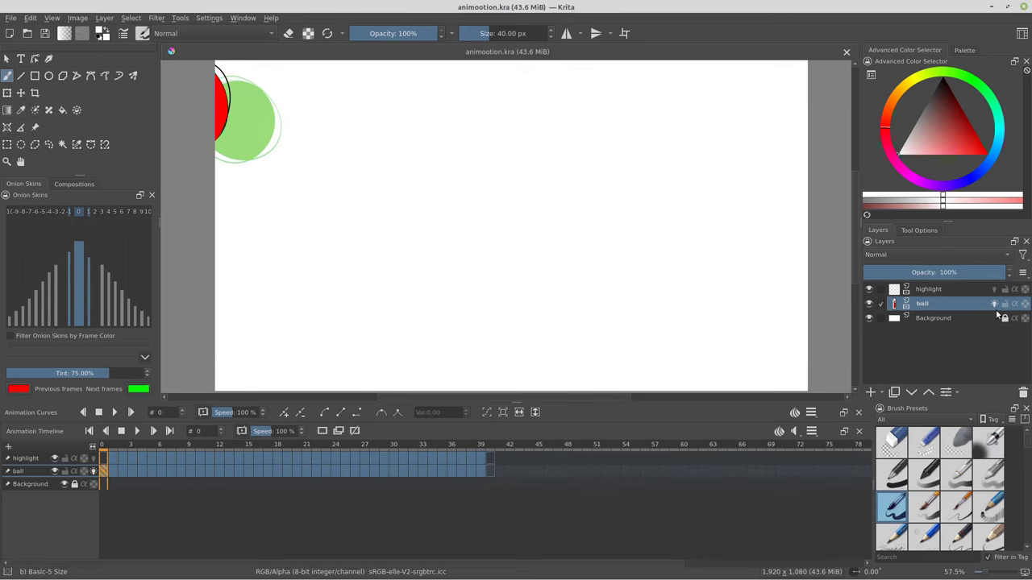
left_click_drag(1004, 290, 998, 305)
left_click(993, 304)
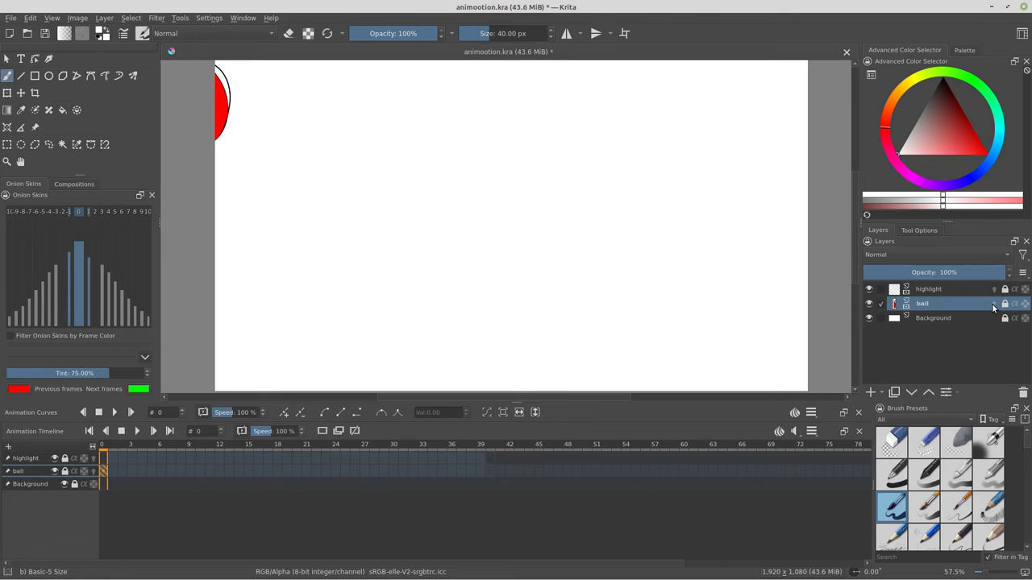
Step: Zoom out and play the bounce, stopping back at frame 0
key("minus")
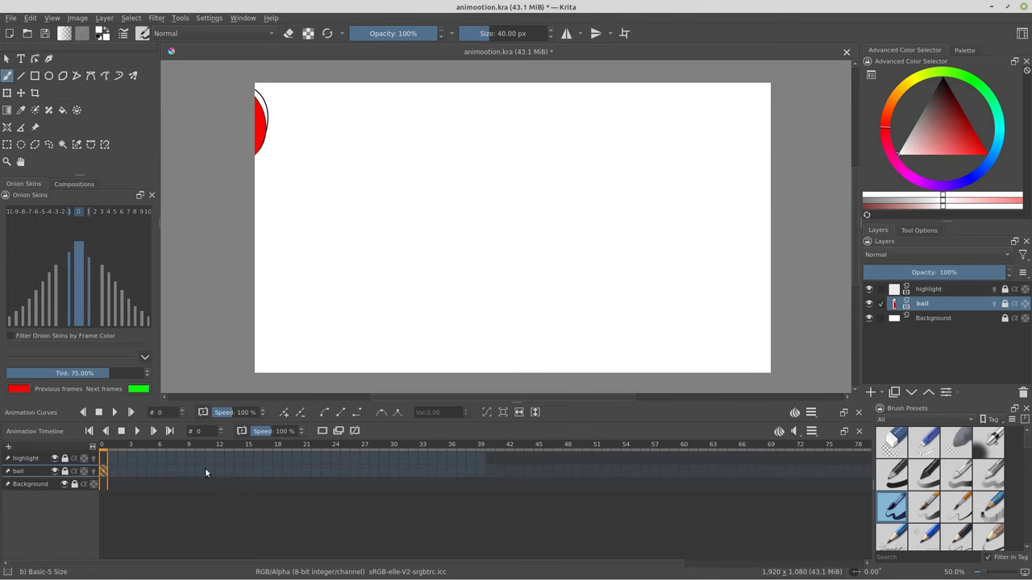
left_click(138, 432)
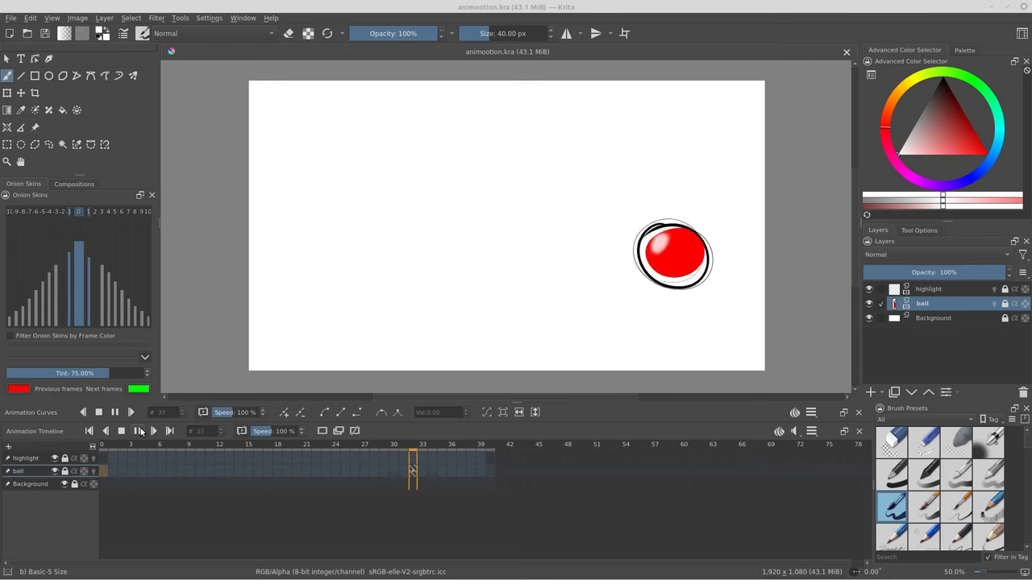
left_click(138, 431)
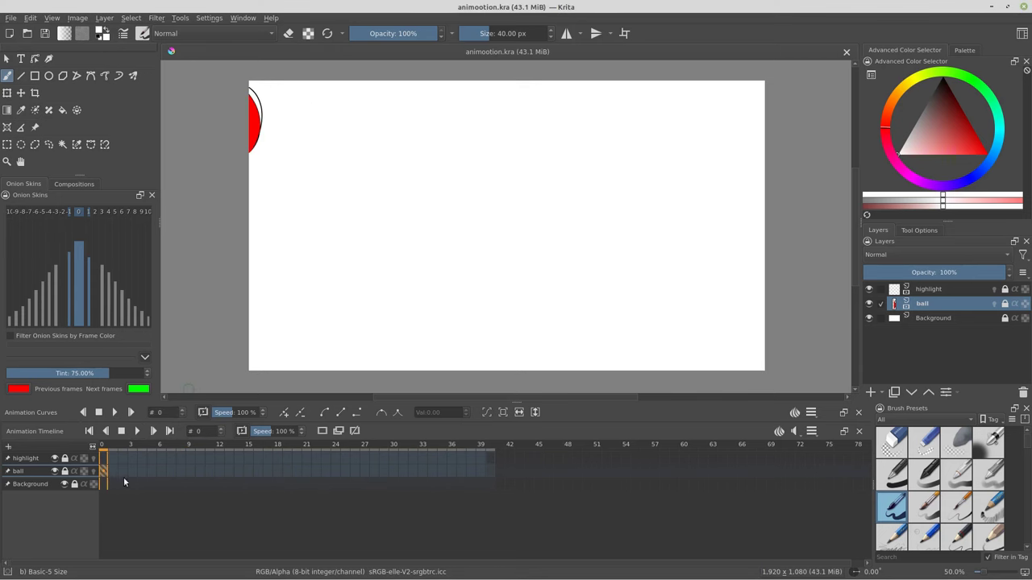
Step: Render with Export as video on, MPEG-4 format, saved into Animation Projects folder
left_click(12, 18)
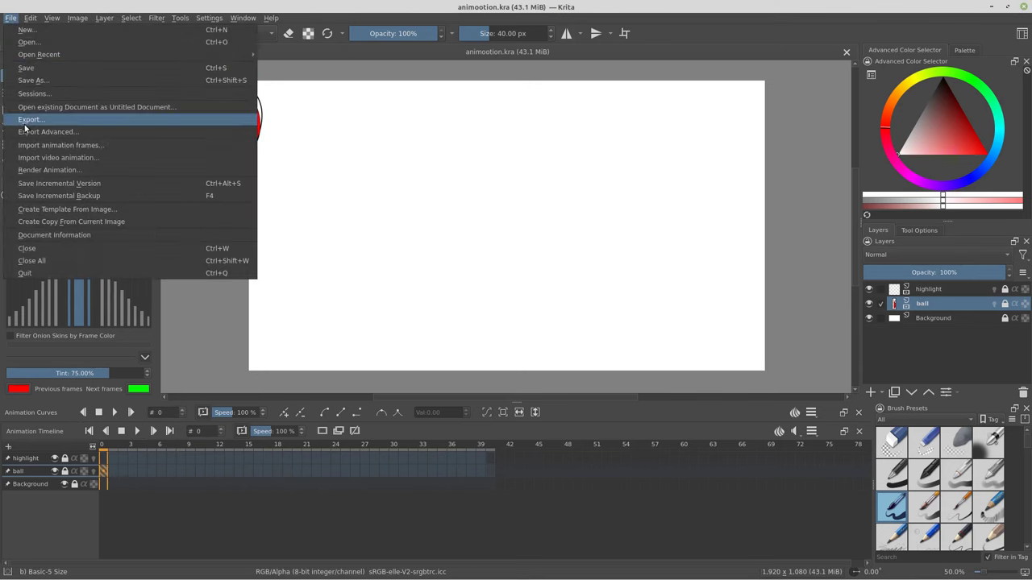
left_click(45, 171)
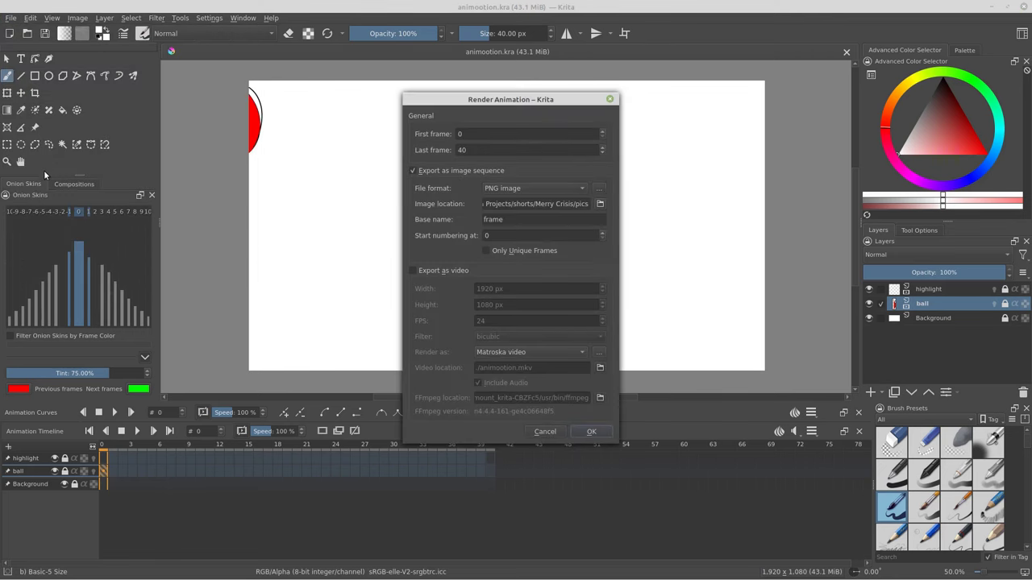
left_click(432, 272)
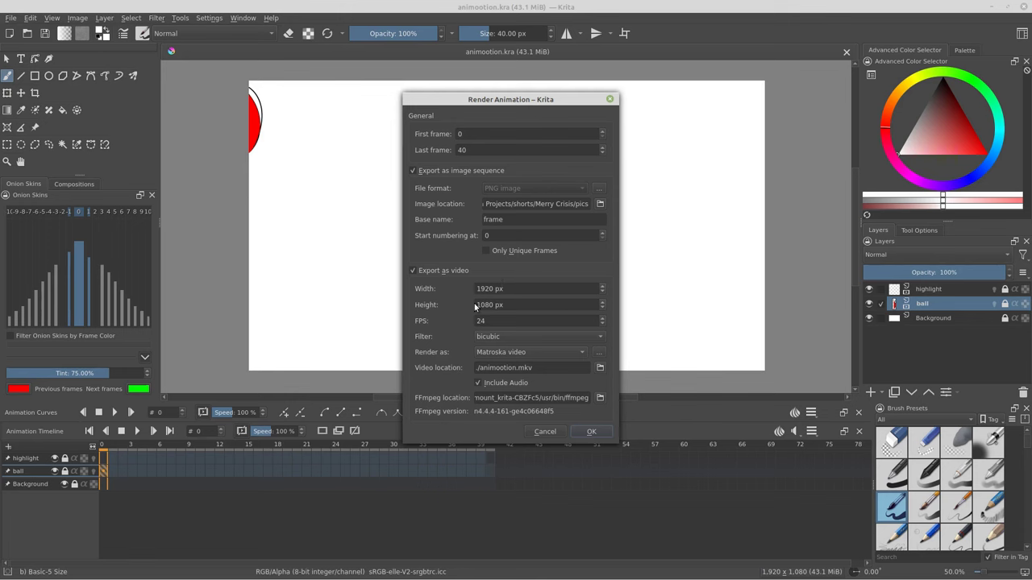
left_click(493, 353)
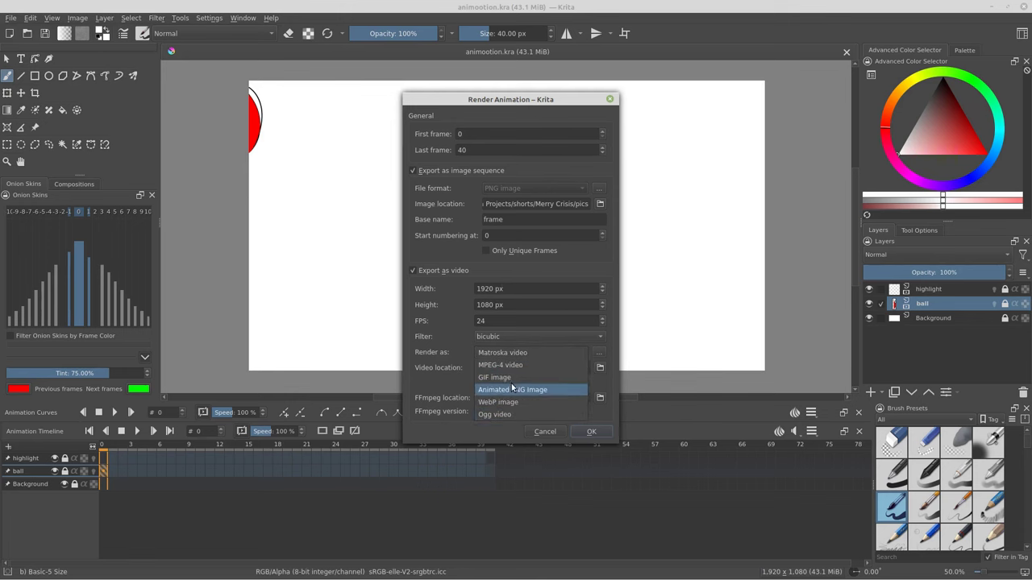
left_click(501, 365)
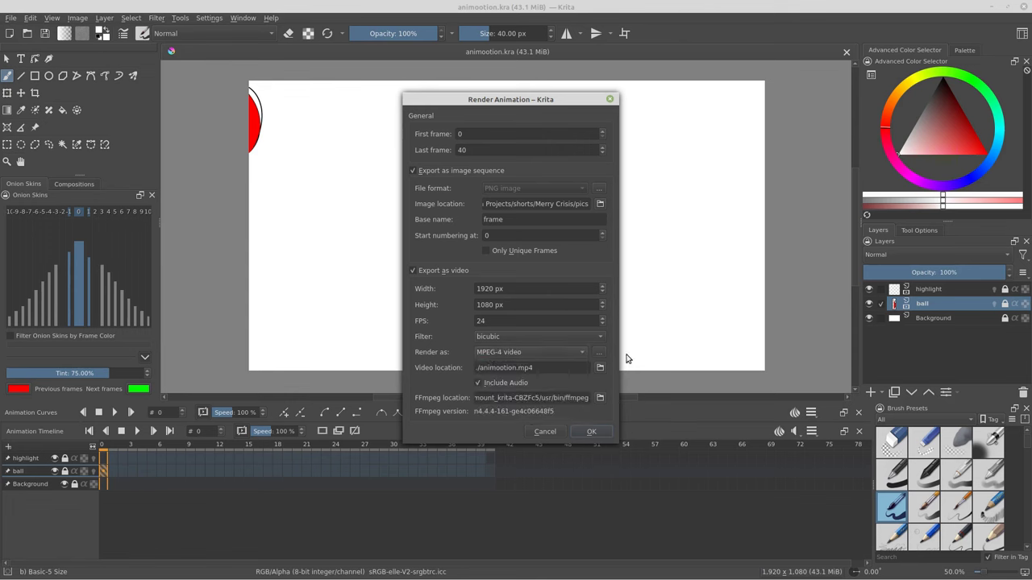
left_click(600, 367)
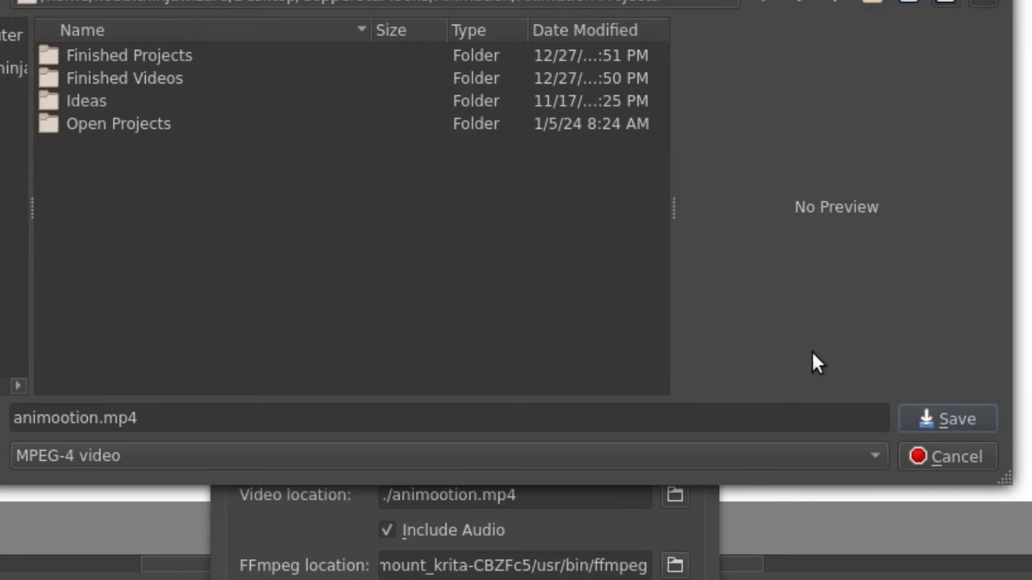
left_click(927, 412)
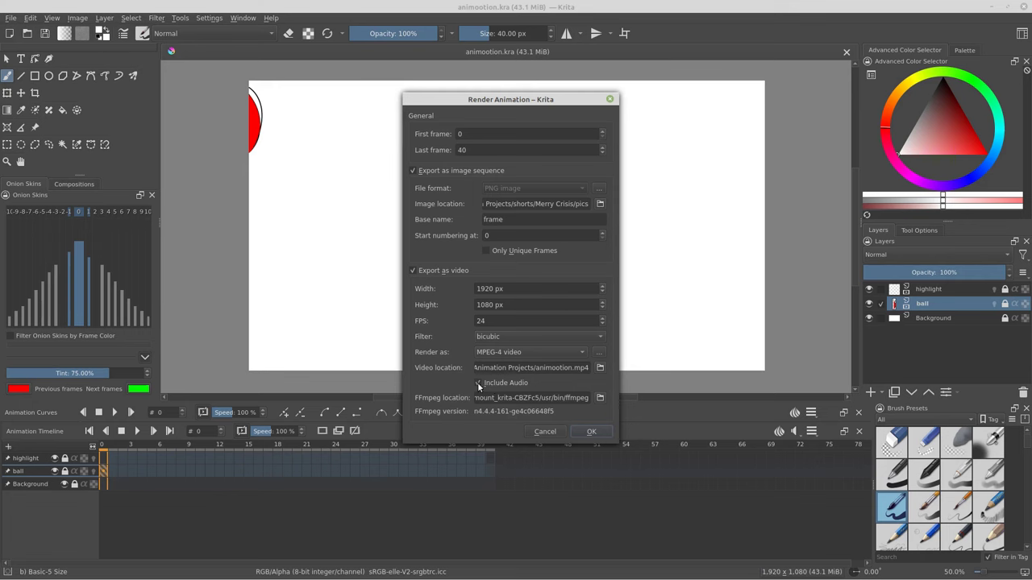
left_click(580, 431)
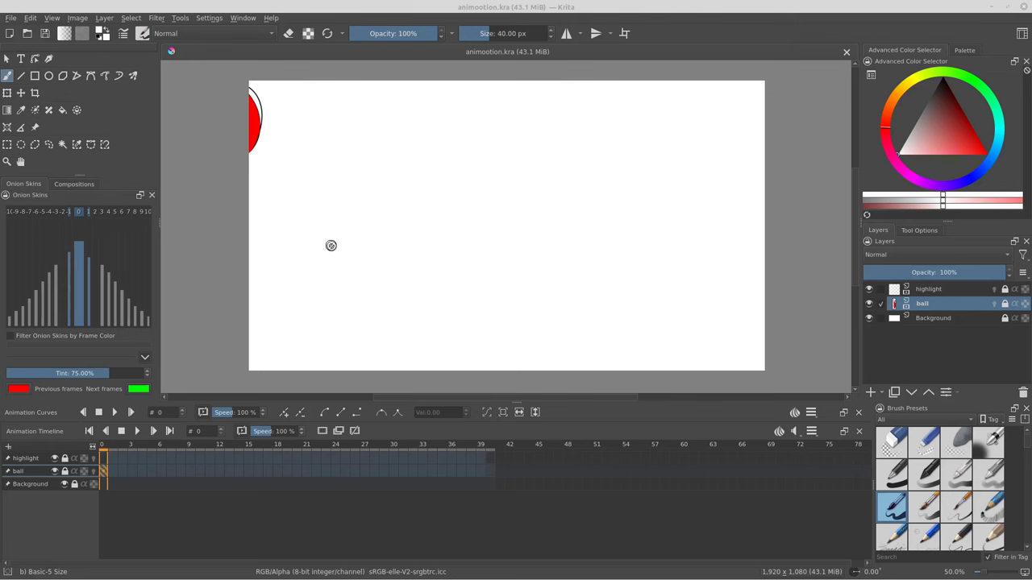
Step: Wait for the MP4 render to finish, then open the File menu
left_click(11, 19)
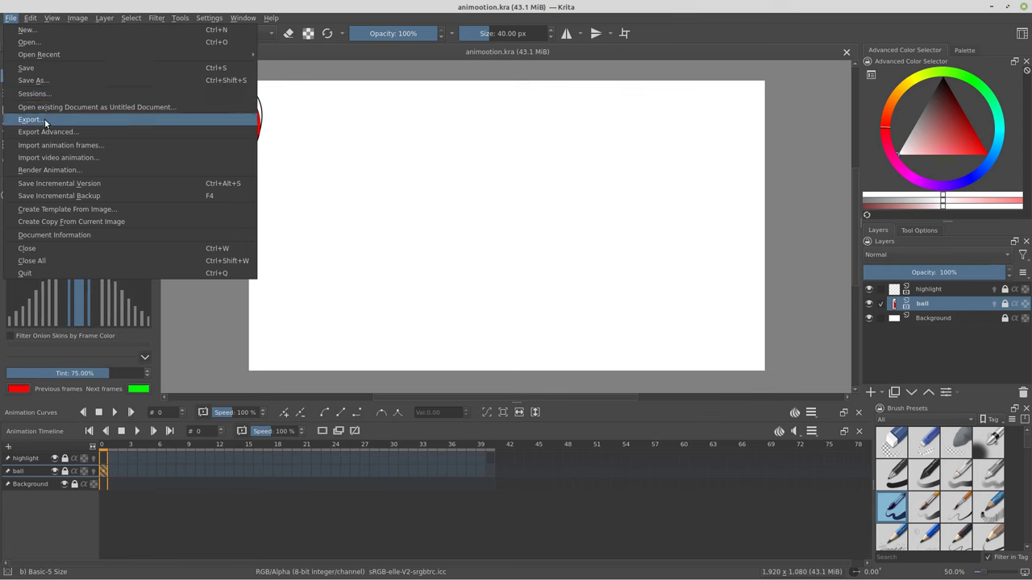
Step: Turn off video export and set the image sequence location to the Animation Projects folder
left_click(48, 170)
left_click(413, 270)
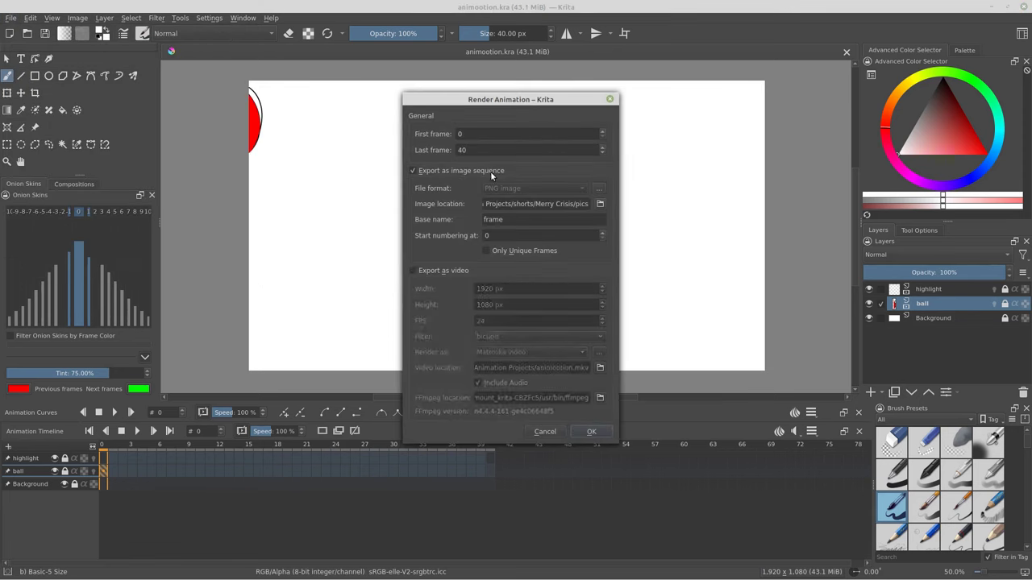
left_click(599, 203)
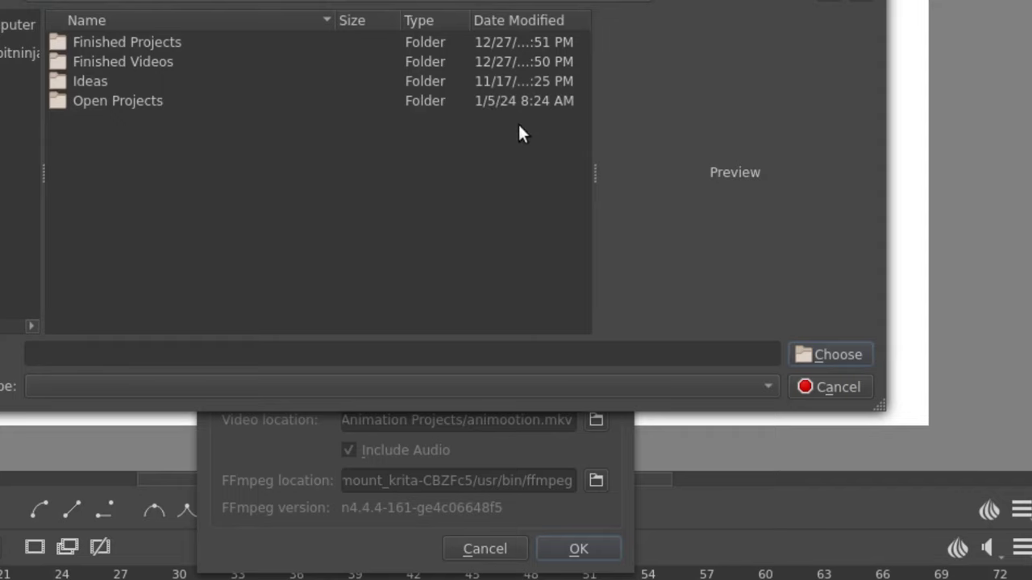
key("Return")
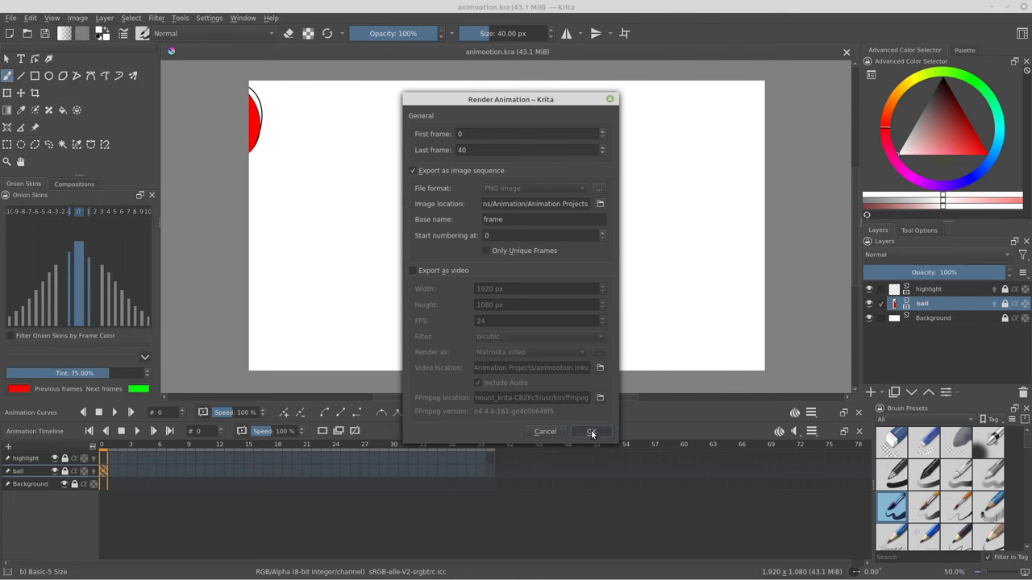